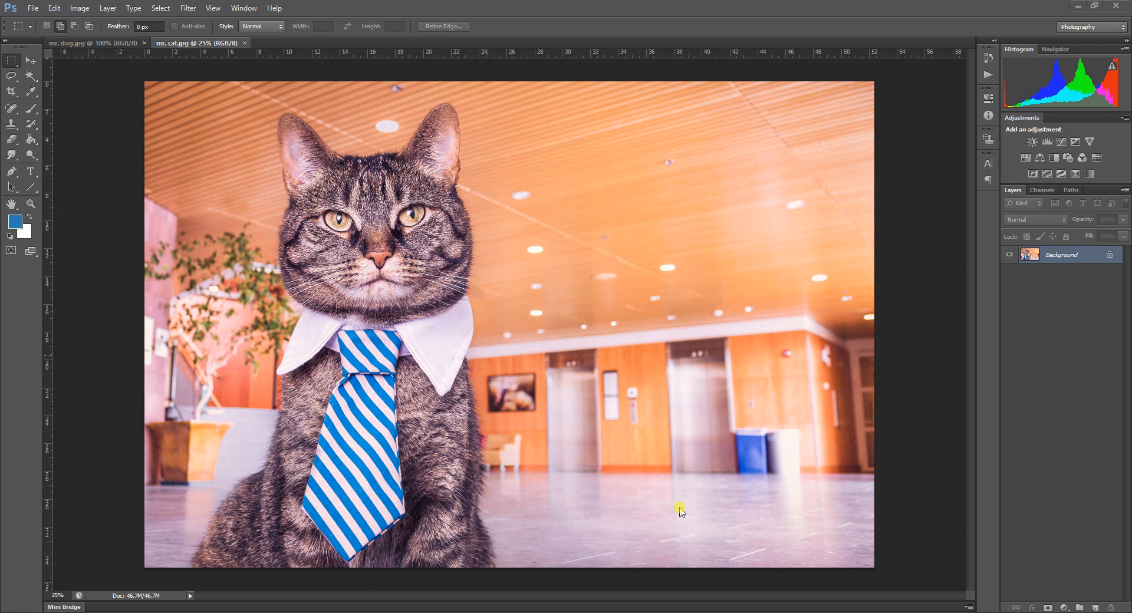
Switch to the mr. dog.jpg image and activate the Lasso tool.
{"action": "left_click", "coordinate": [69, 45]}
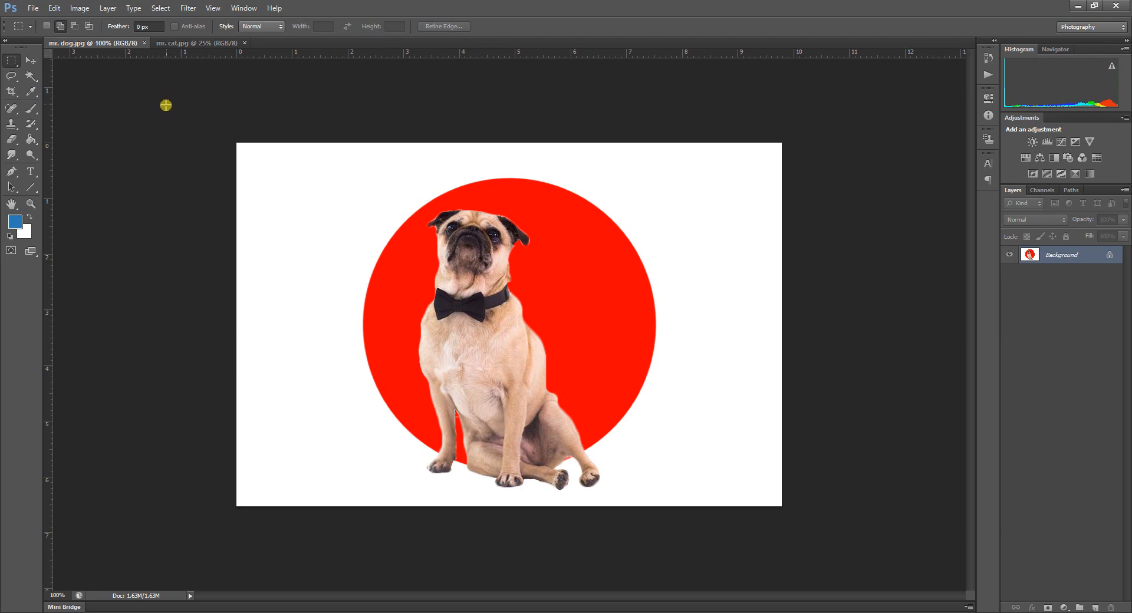
{"action": "left_click", "coordinate": [33, 8]}
{"action": "left_click", "coordinate": [13, 77]}
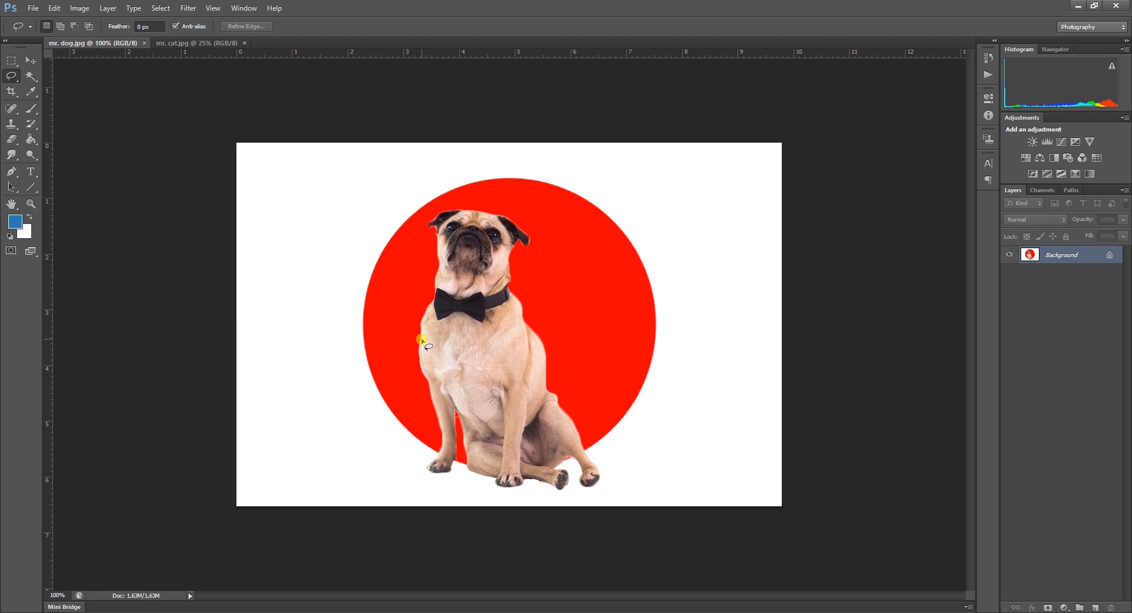
Draw a freehand Lasso selection along the dog's shoulder and around its chest.
{"action": "scroll", "coordinate": [422, 341], "scroll_direction": "up", "scroll_amount": 8}
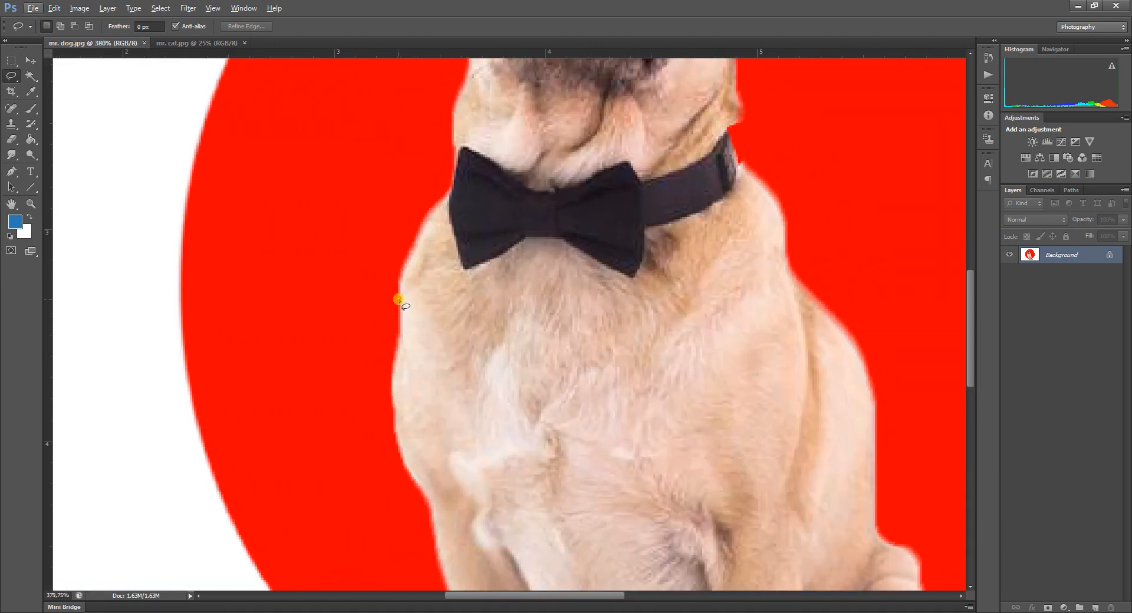
{"action": "mouse_move", "coordinate": [399, 300]}
{"action": "left_mouse_down"}
{"action": "mouse_move", "coordinate": [387, 426]}
{"action": "mouse_move", "coordinate": [426, 498]}
{"action": "mouse_move", "coordinate": [442, 570]}
{"action": "mouse_move", "coordinate": [488, 584]}
{"action": "mouse_move", "coordinate": [688, 329]}
{"action": "mouse_move", "coordinate": [465, 251]}
{"action": "left_mouse_up"}
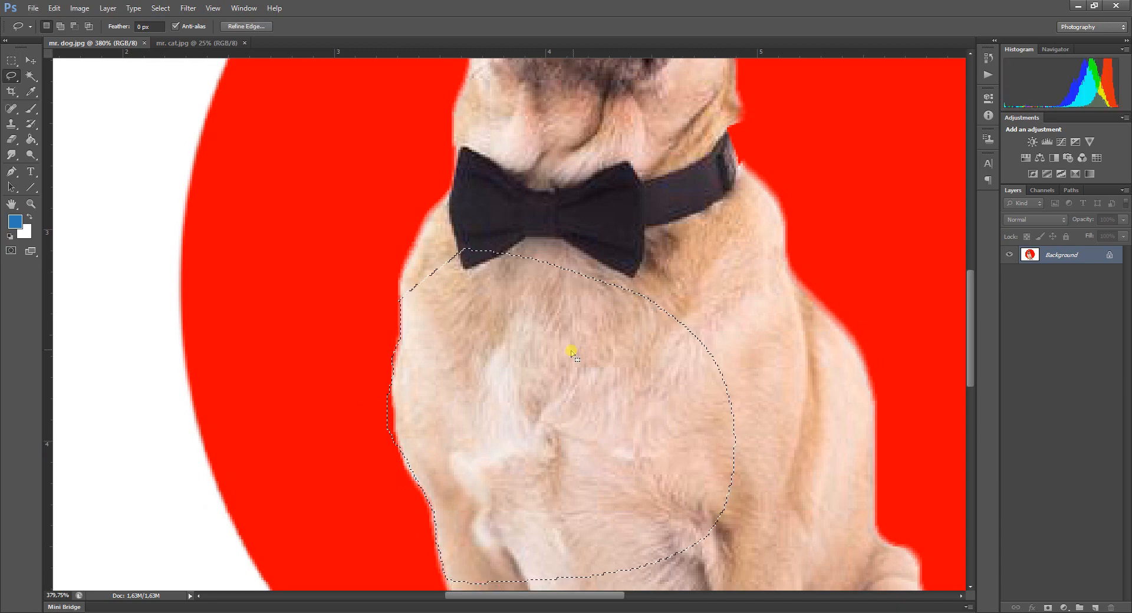
{"action": "scroll", "coordinate": [349, 469], "scroll_direction": "up", "scroll_amount": 7}
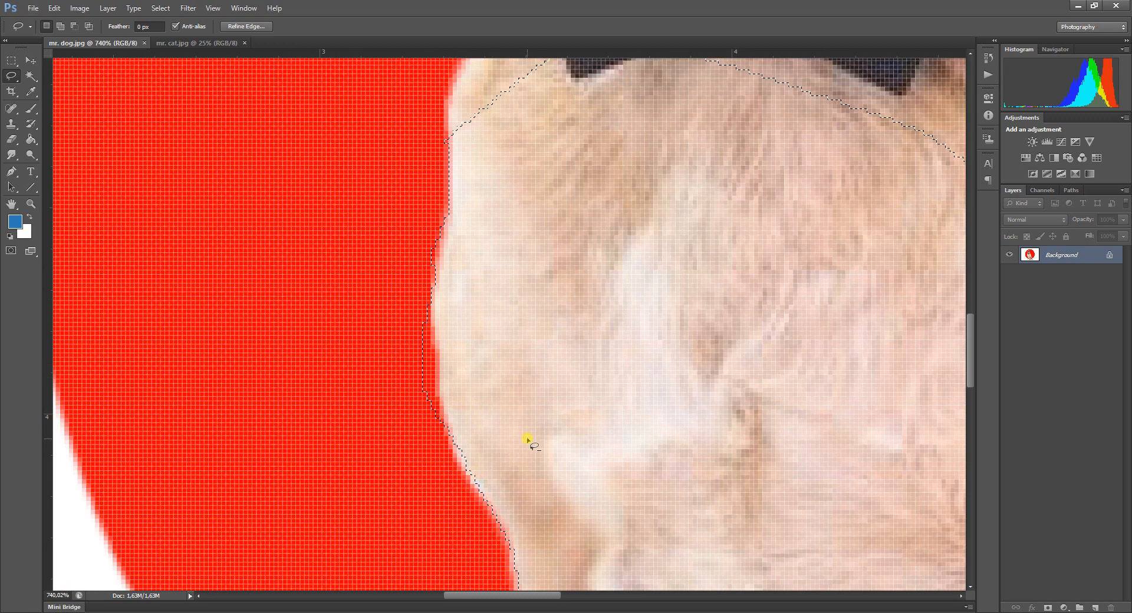
{"action": "scroll", "coordinate": [526, 438], "scroll_direction": "down", "scroll_amount": 6}
{"action": "scroll", "coordinate": [526, 438], "scroll_direction": "down", "scroll_amount": 4}
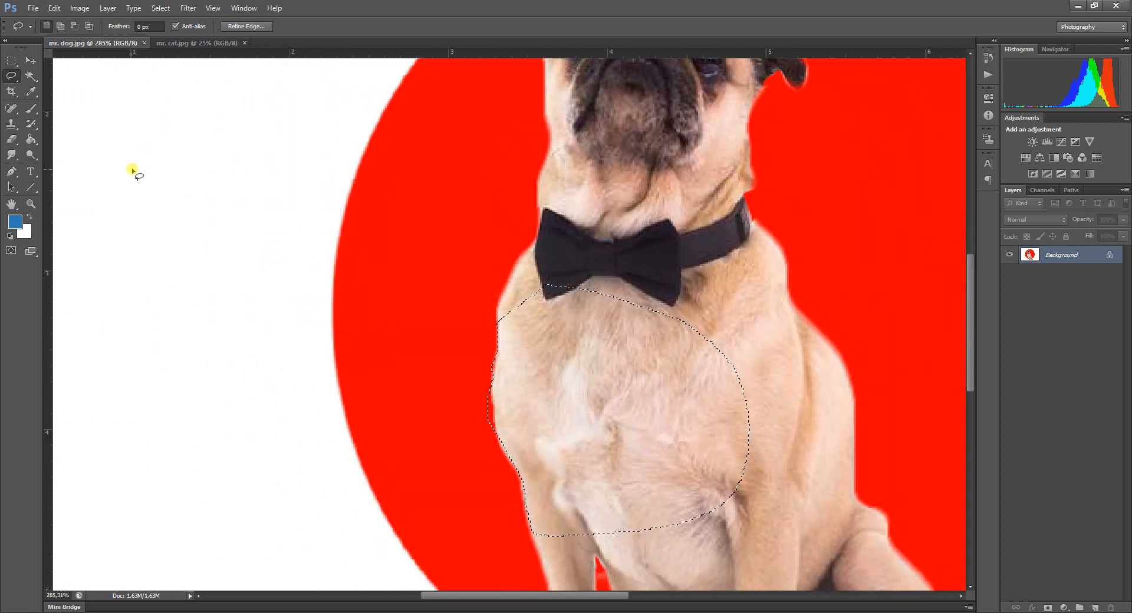
Switch to the Polygonal Lasso tool and clear the current selection.
{"action": "left_click", "coordinate": [13, 78]}
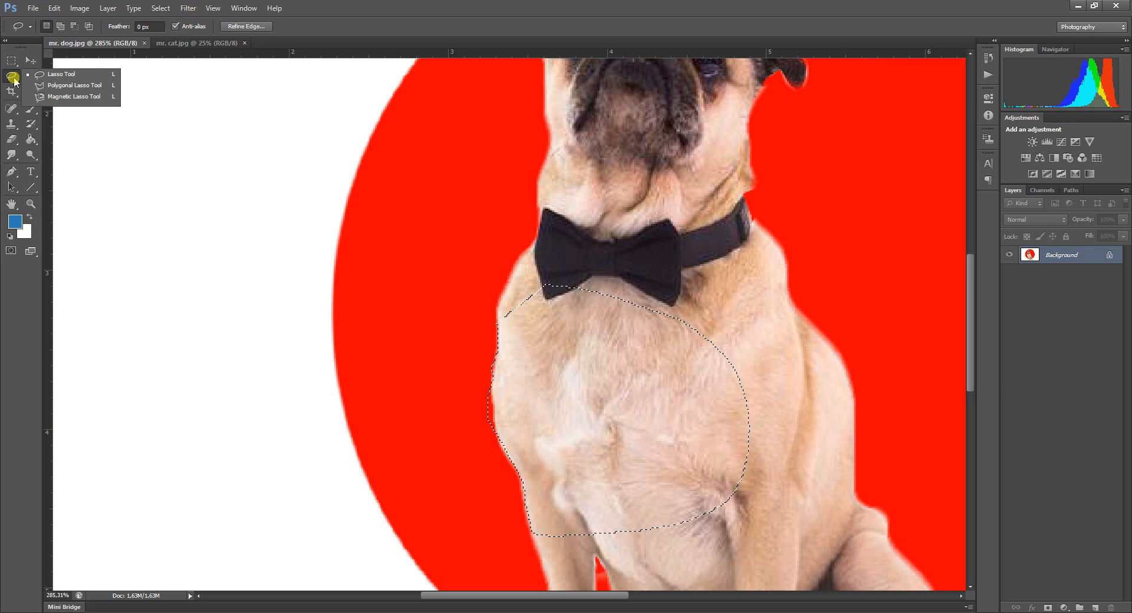
{"action": "left_click", "coordinate": [64, 87]}
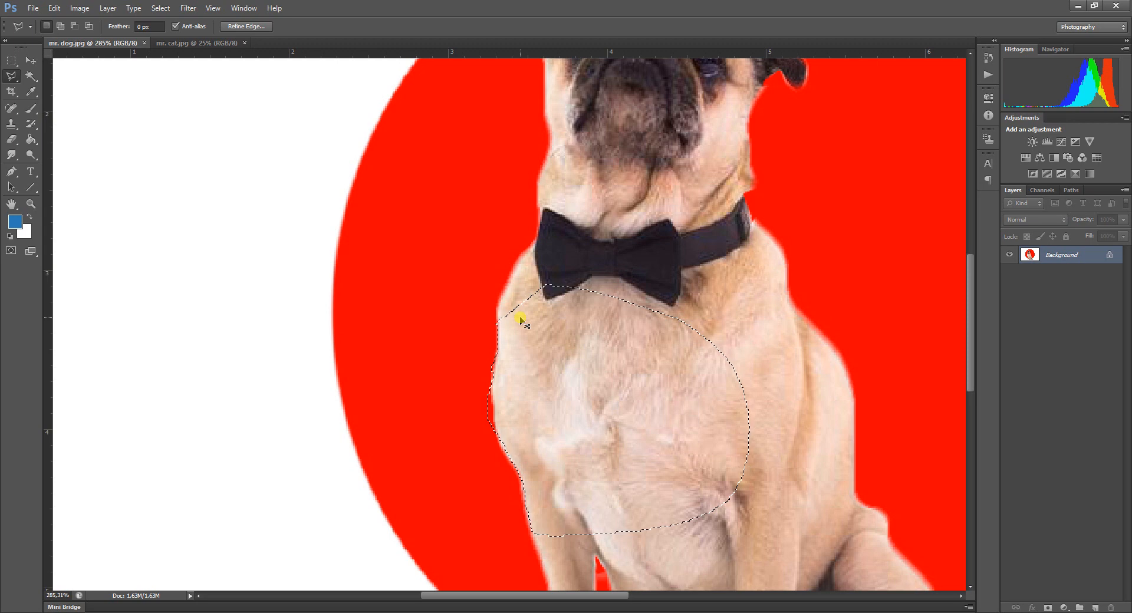
{"action": "key", "text": "ctrl+d"}
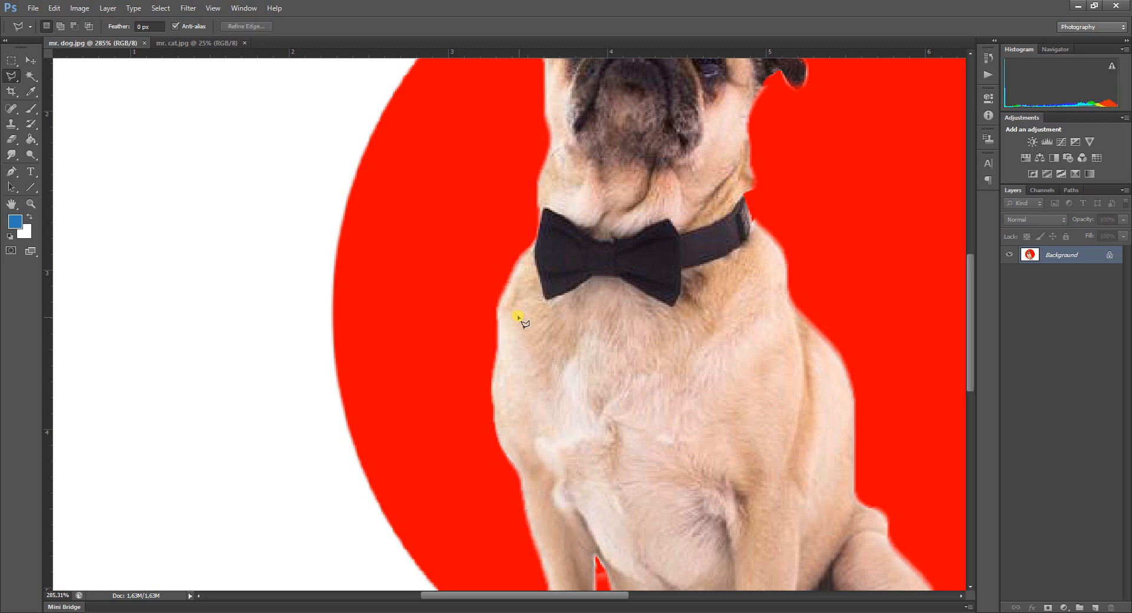
Start a polygonal outline at the tip of the dog's left ear and trace over the head to the right ear's tip.
{"action": "scroll", "coordinate": [507, 307], "scroll_direction": "up", "scroll_amount": 5}
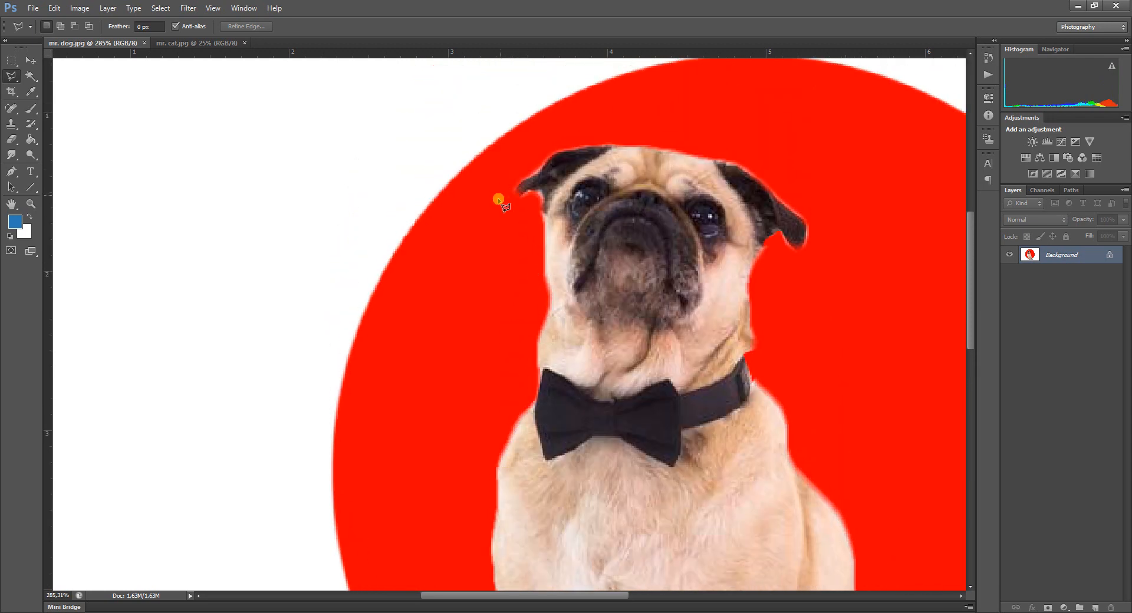
{"action": "scroll", "coordinate": [549, 177], "scroll_direction": "up", "scroll_amount": 1}
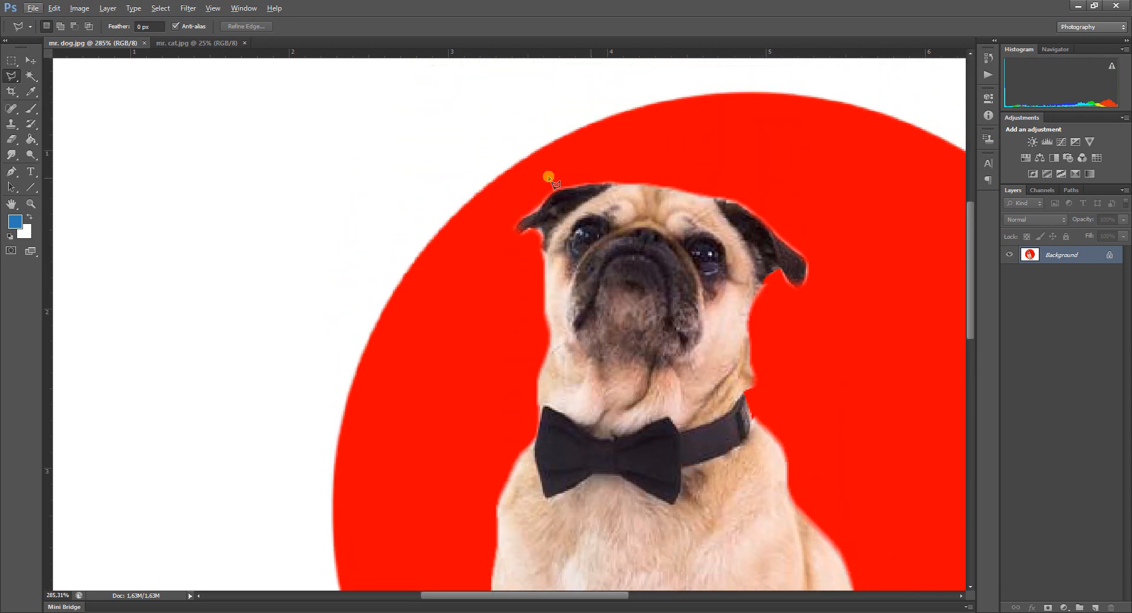
{"action": "left_click", "coordinate": [518, 223]}
{"action": "left_click", "coordinate": [537, 212]}
{"action": "left_click", "coordinate": [541, 203]}
{"action": "left_click", "coordinate": [565, 190]}
{"action": "left_click", "coordinate": [713, 203]}
{"action": "left_click", "coordinate": [753, 214]}
{"action": "left_click", "coordinate": [799, 254]}
{"action": "left_click", "coordinate": [808, 260]}
{"action": "left_click", "coordinate": [801, 283]}
Continue the polygonal outline from beneath the right ear down the cheek and neck, past the collar to the shoulder.
{"action": "left_click", "coordinate": [770, 275]}
{"action": "left_click", "coordinate": [757, 278]}
{"action": "left_click", "coordinate": [749, 311]}
{"action": "left_click", "coordinate": [754, 371]}
{"action": "left_click", "coordinate": [743, 391]}
{"action": "left_click", "coordinate": [748, 411]}
{"action": "left_click", "coordinate": [782, 451]}
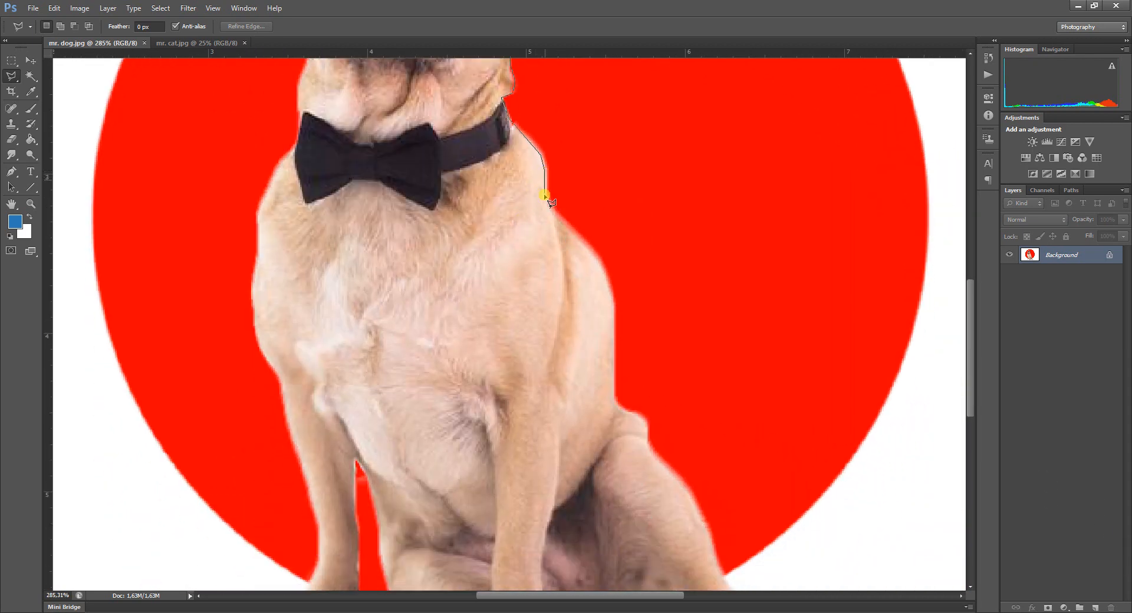
Continue the polygonal outline from the shoulder down the dog's back to the top of the hind leg.
{"action": "left_click", "coordinate": [553, 216]}
{"action": "left_click", "coordinate": [592, 251]}
{"action": "left_click", "coordinate": [605, 277]}
{"action": "left_click", "coordinate": [614, 307]}
{"action": "left_click", "coordinate": [615, 396]}
{"action": "left_click", "coordinate": [628, 413]}
{"action": "left_click", "coordinate": [636, 414]}
{"action": "left_click", "coordinate": [645, 422]}
{"action": "left_click", "coordinate": [646, 441]}
Trace the outer edge of the right hind leg down towards its paw with the polygonal outline.
{"action": "left_click", "coordinate": [661, 289]}
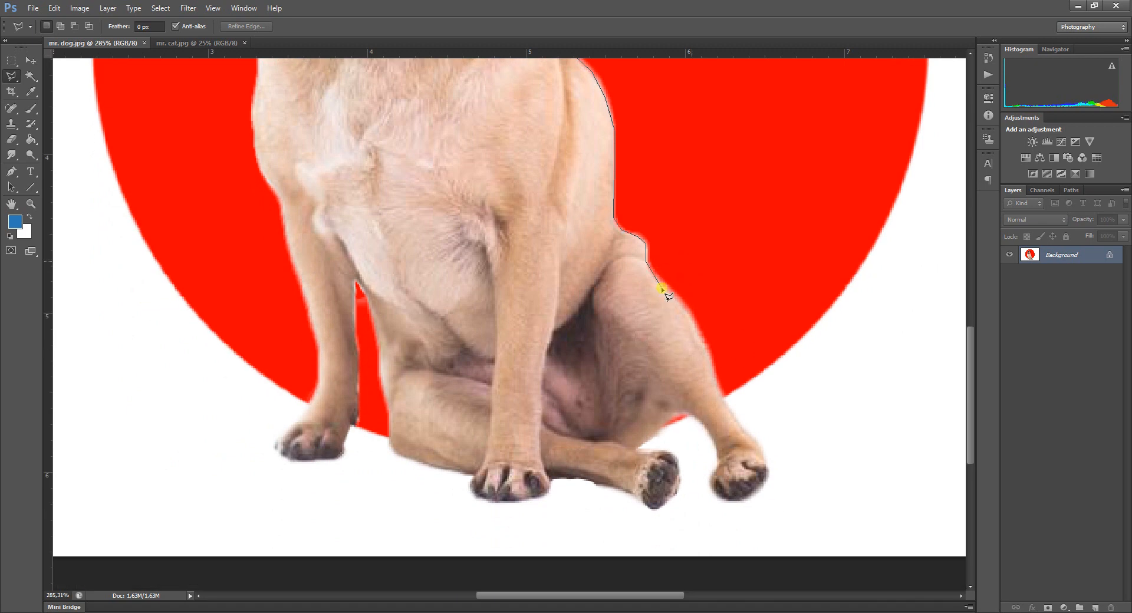
{"action": "left_click", "coordinate": [682, 301]}
{"action": "left_click", "coordinate": [690, 310]}
{"action": "left_click", "coordinate": [710, 366]}
{"action": "left_click", "coordinate": [711, 379]}
{"action": "left_click", "coordinate": [723, 400]}
Outline the outermost hind paw and the underside of its leg up to the neighbouring foot.
{"action": "left_click", "coordinate": [765, 460]}
{"action": "left_click", "coordinate": [766, 472]}
{"action": "left_click", "coordinate": [761, 482]}
{"action": "left_click", "coordinate": [747, 494]}
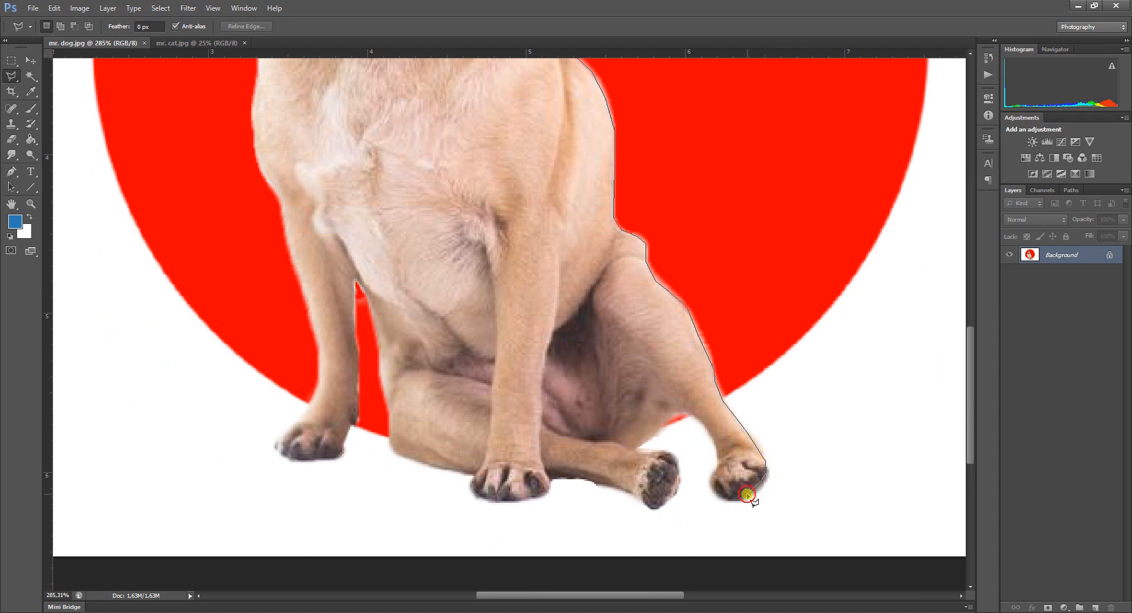
{"action": "left_click", "coordinate": [720, 498]}
{"action": "left_click", "coordinate": [715, 486]}
{"action": "left_click", "coordinate": [713, 473]}
{"action": "left_click", "coordinate": [720, 462]}
{"action": "left_click", "coordinate": [691, 412]}
{"action": "left_click", "coordinate": [674, 412]}
{"action": "left_click", "coordinate": [635, 443]}
Outline the second hind paw, the one stretched out between the outer hind leg and the front paw.
{"action": "left_click", "coordinate": [641, 450]}
{"action": "left_click", "coordinate": [668, 453]}
{"action": "left_click", "coordinate": [678, 459]}
{"action": "left_click", "coordinate": [680, 486]}
{"action": "left_click", "coordinate": [654, 507]}
{"action": "left_click", "coordinate": [637, 493]}
Continue the outline along the underside of the stretched leg and around the bottom of the middle front paw.
{"action": "left_click", "coordinate": [584, 478]}
{"action": "left_click", "coordinate": [548, 476]}
{"action": "left_click", "coordinate": [552, 485]}
{"action": "left_click", "coordinate": [529, 499]}
{"action": "left_click", "coordinate": [481, 499]}
{"action": "left_click", "coordinate": [471, 489]}
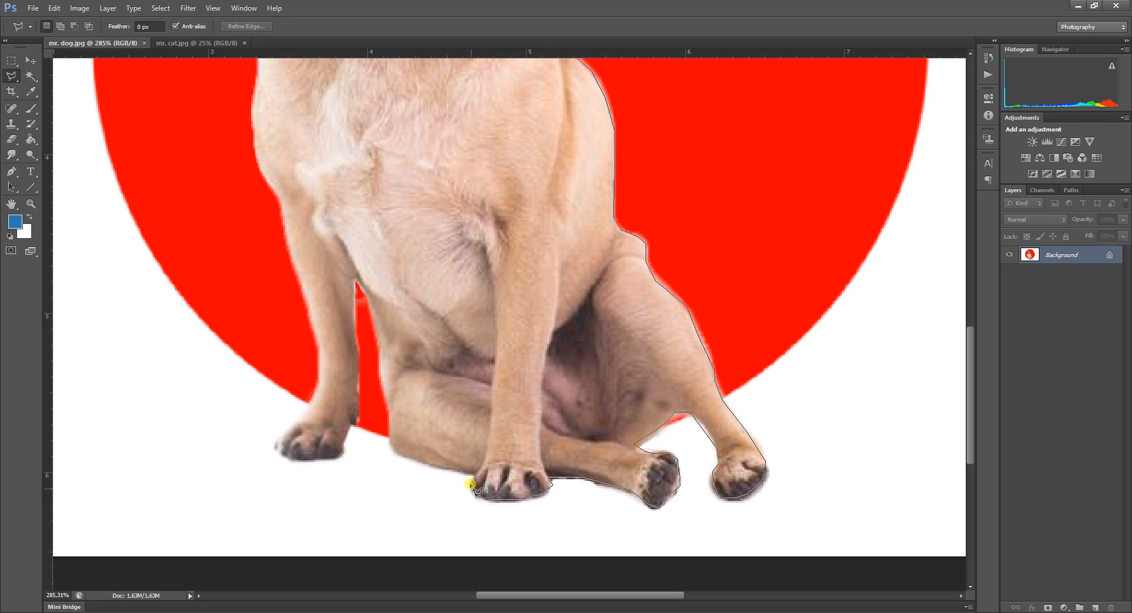
Trace the outline beneath the tucked hind leg and up its edge to the top of the gap between the legs.
{"action": "left_click", "coordinate": [475, 470]}
{"action": "left_click", "coordinate": [434, 471]}
{"action": "left_click", "coordinate": [396, 454]}
{"action": "left_click", "coordinate": [391, 441]}
{"action": "left_click", "coordinate": [386, 422]}
{"action": "left_click", "coordinate": [389, 413]}
{"action": "left_click", "coordinate": [383, 390]}
{"action": "left_click", "coordinate": [379, 352]}
{"action": "left_click", "coordinate": [361, 307]}
Trace the outline down the inner edge of the left front leg and around its paw.
{"action": "left_click", "coordinate": [354, 328]}
{"action": "left_click", "coordinate": [356, 376]}
{"action": "left_click", "coordinate": [359, 414]}
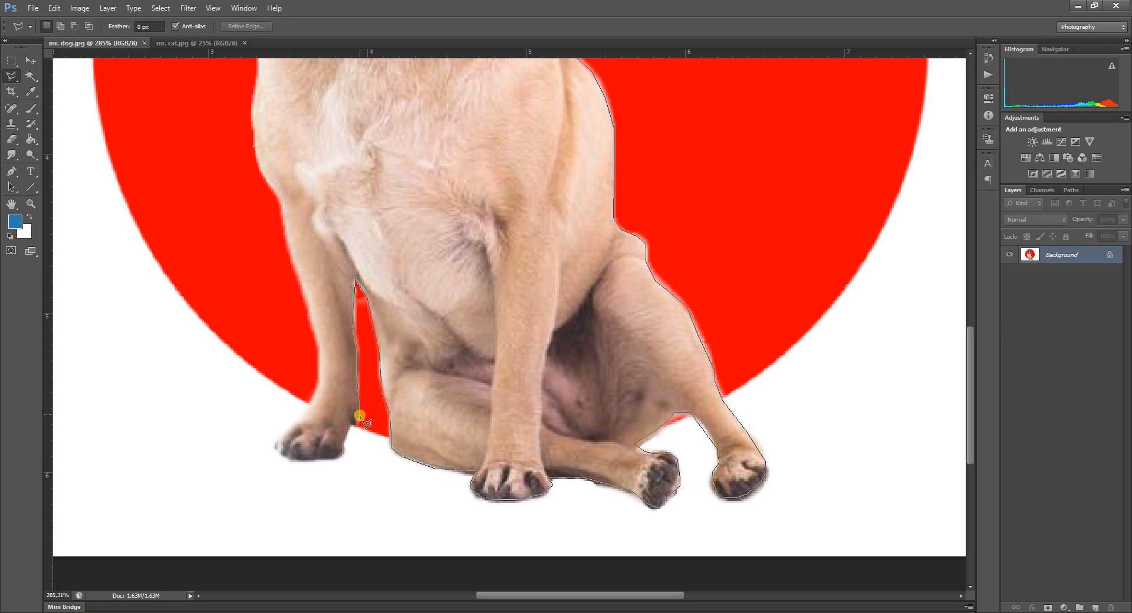
{"action": "left_click", "coordinate": [352, 426]}
{"action": "left_click", "coordinate": [346, 446]}
{"action": "left_click", "coordinate": [291, 459]}
{"action": "left_click", "coordinate": [280, 450]}
{"action": "left_click", "coordinate": [276, 435]}
Continue the outline from the left front paw up the outer edge of the leg to the chest.
{"action": "left_click", "coordinate": [309, 404]}
{"action": "left_click", "coordinate": [321, 374]}
{"action": "left_click", "coordinate": [299, 274]}
{"action": "left_click", "coordinate": [283, 201]}
{"action": "left_click", "coordinate": [256, 157]}
Trace the outline up the left side of the chest, past the bow tie, and along the neck and cheek.
{"action": "scroll", "coordinate": [259, 124], "scroll_direction": "up", "scroll_amount": 5}
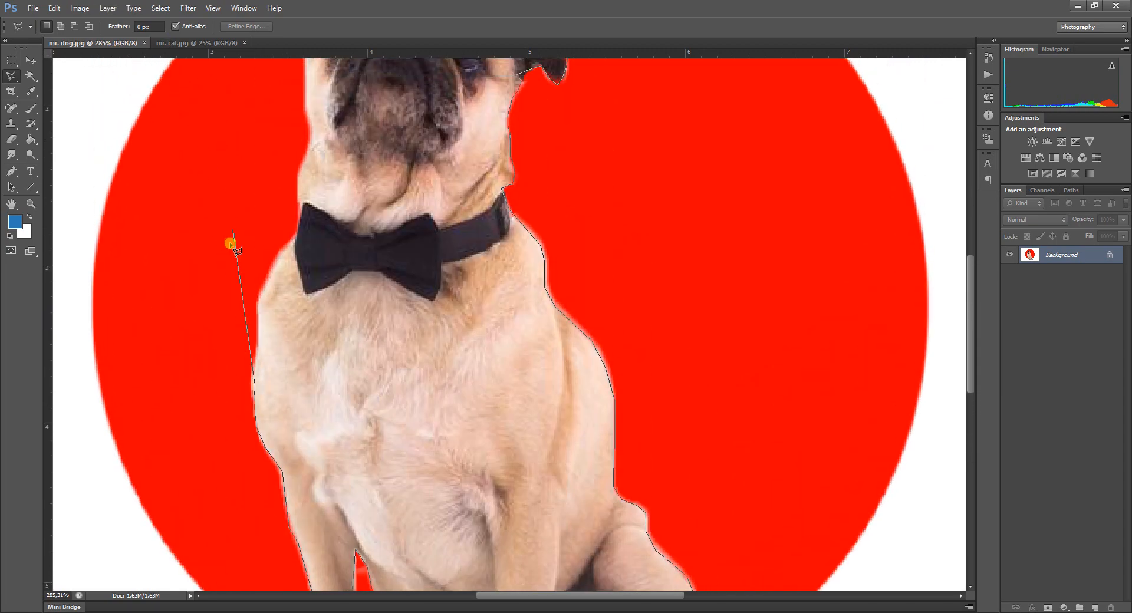
{"action": "left_click", "coordinate": [258, 304]}
{"action": "left_click", "coordinate": [293, 238]}
{"action": "left_click", "coordinate": [301, 214]}
{"action": "left_click", "coordinate": [314, 131]}
{"action": "scroll", "coordinate": [308, 114], "scroll_direction": "up", "scroll_amount": 5}
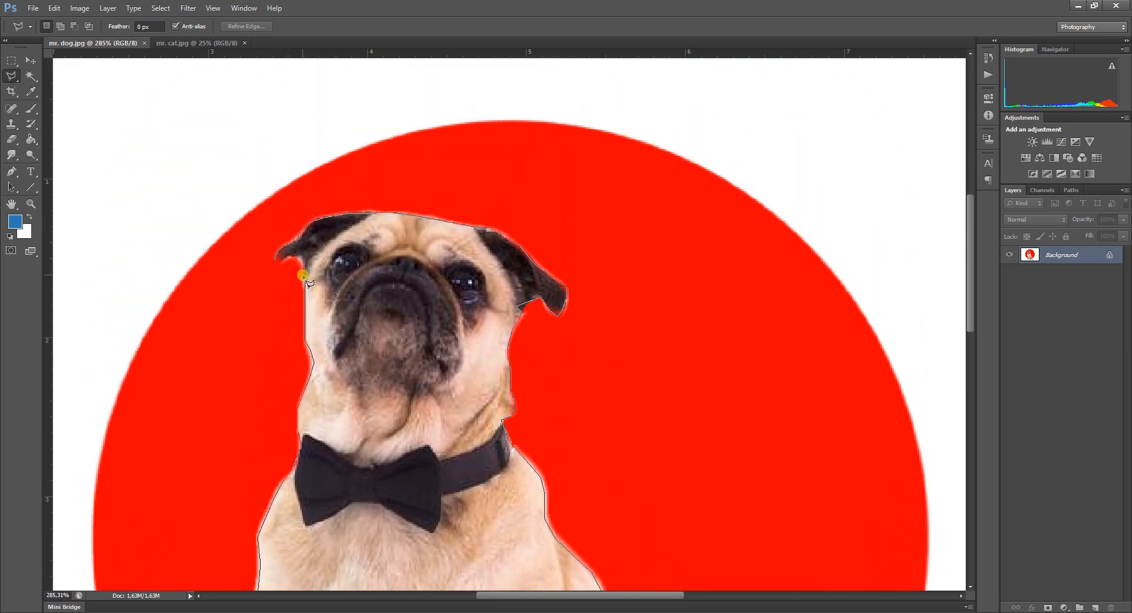
{"action": "left_click", "coordinate": [304, 269]}
{"action": "left_click", "coordinate": [302, 256]}
{"action": "left_click", "coordinate": [282, 259]}
{"action": "left_click", "coordinate": [283, 356]}
{"action": "left_click", "coordinate": [184, 353]}
{"action": "key", "text": "BackSpace"}
{"action": "key", "text": "BackSpace"}
{"action": "key", "text": "BackSpace"}
{"action": "key", "text": "BackSpace"}
{"action": "key", "text": "BackSpace"}
{"action": "key", "text": "BackSpace"}
Trace the underside of the left ear and close the polygonal selection at its starting point on the ear tip.
{"action": "left_click", "coordinate": [299, 257]}
{"action": "left_click", "coordinate": [286, 256]}
{"action": "left_click", "coordinate": [277, 262]}
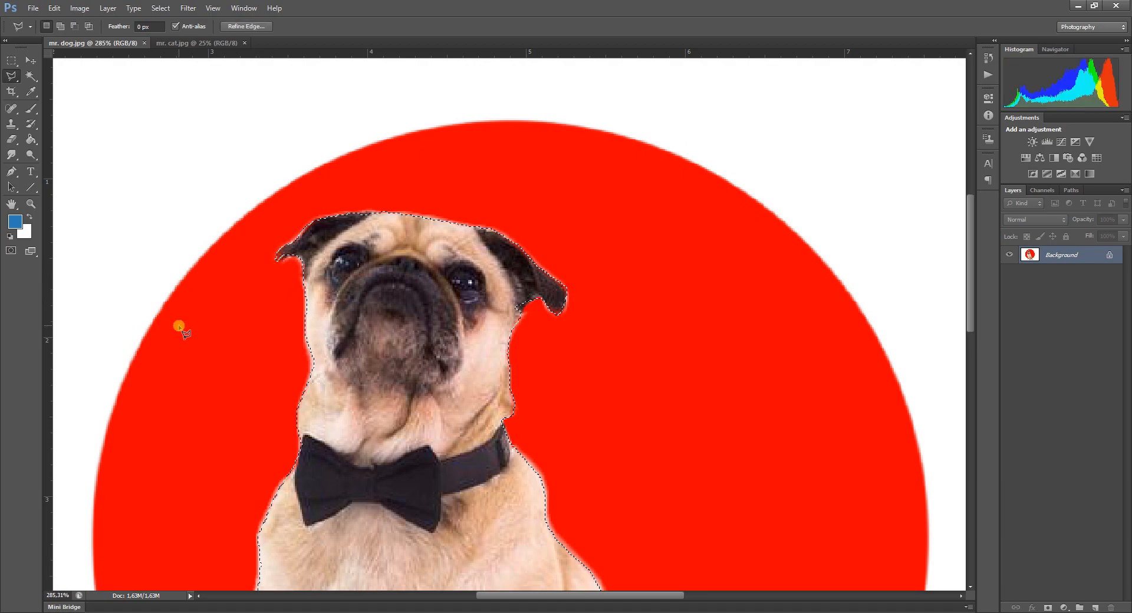
Add the missed strip of fur along the dog's left cheek to the selection with the Polygonal Lasso.
{"action": "scroll", "coordinate": [270, 371], "scroll_direction": "up", "scroll_amount": 5}
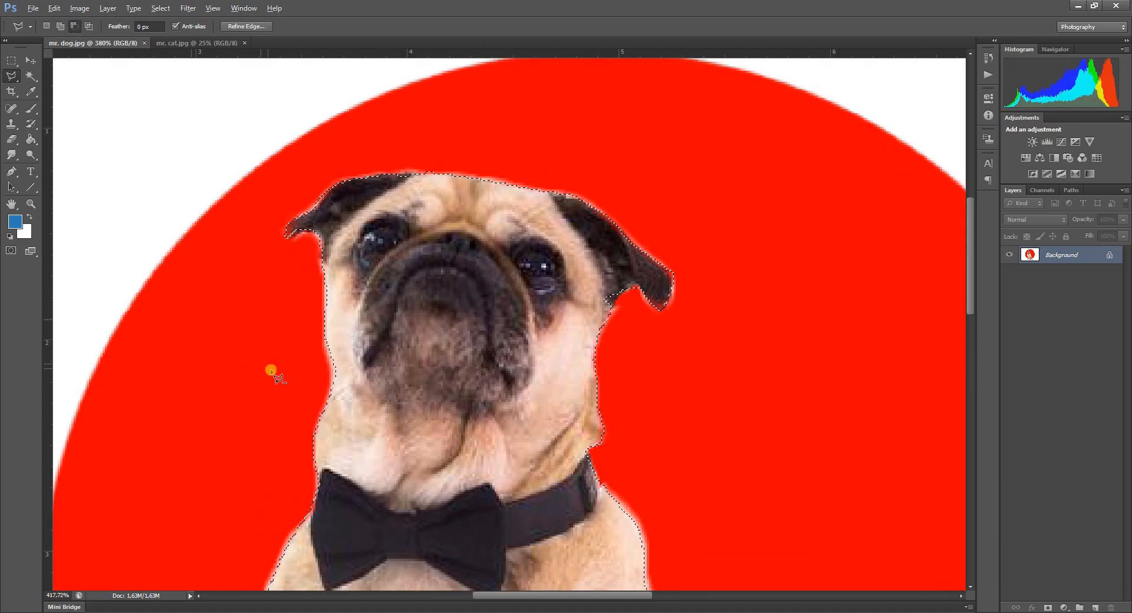
{"action": "scroll", "coordinate": [311, 386], "scroll_direction": "up", "scroll_amount": 3}
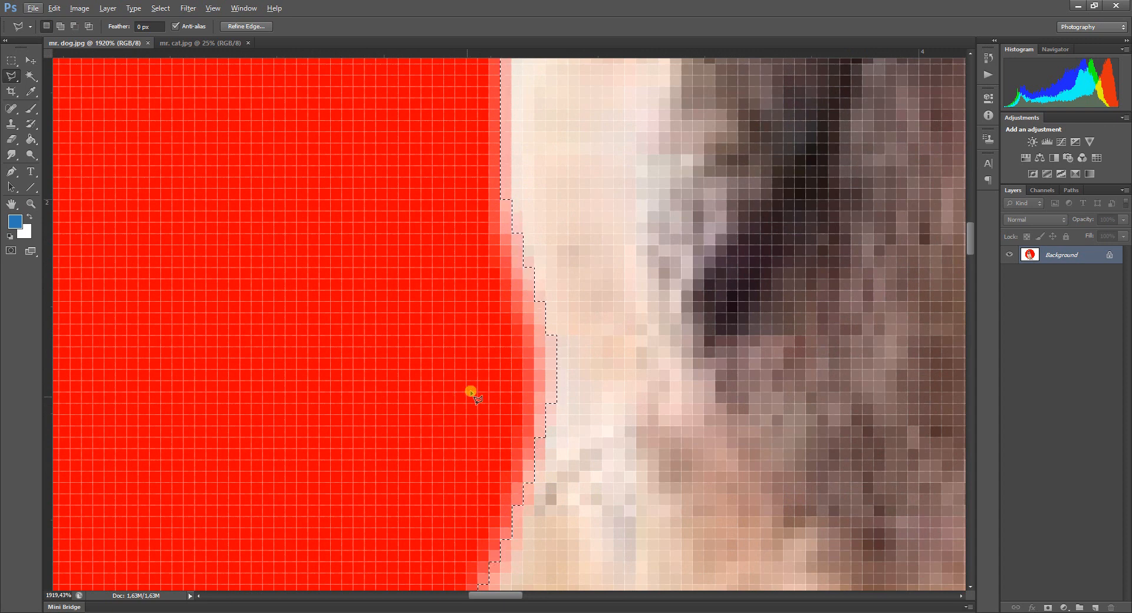
{"action": "key", "text": "shift"}
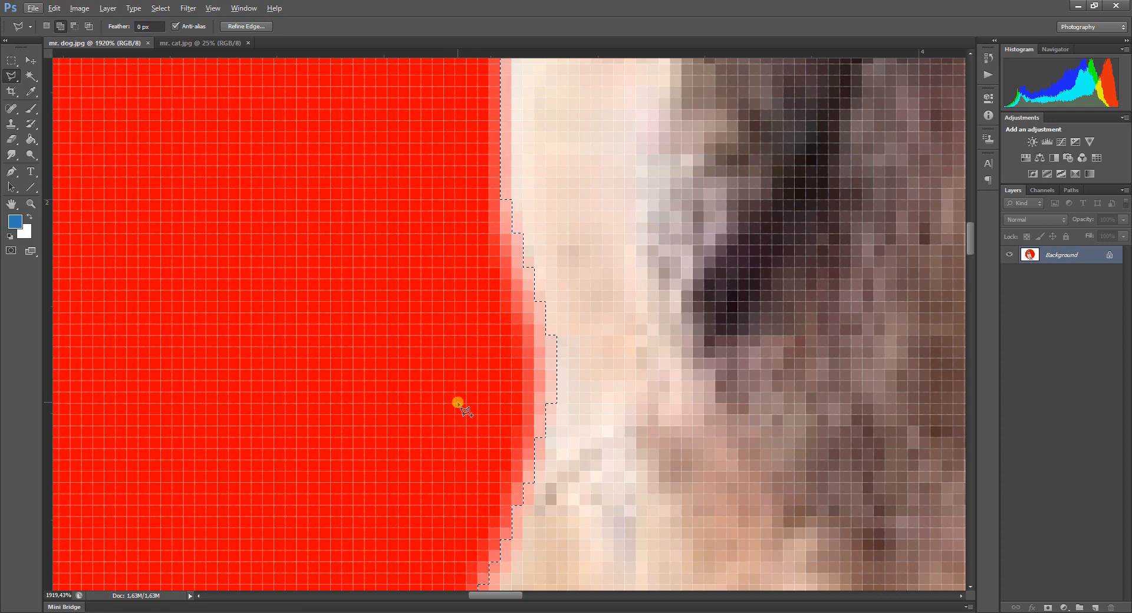
{"action": "left_click", "coordinate": [501, 194]}
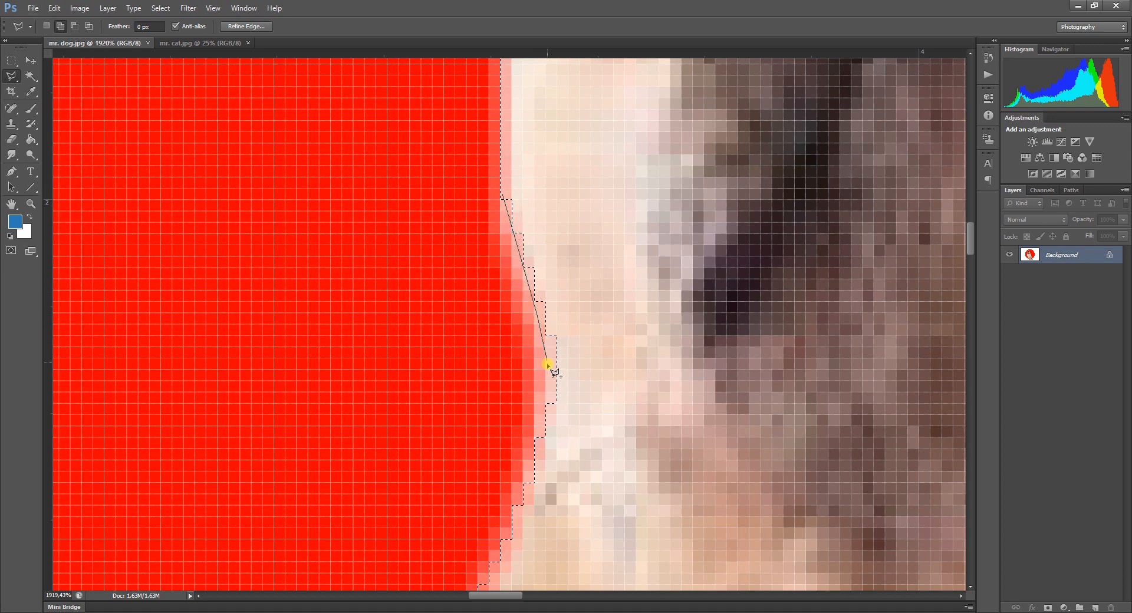
{"action": "left_click", "coordinate": [652, 517]}
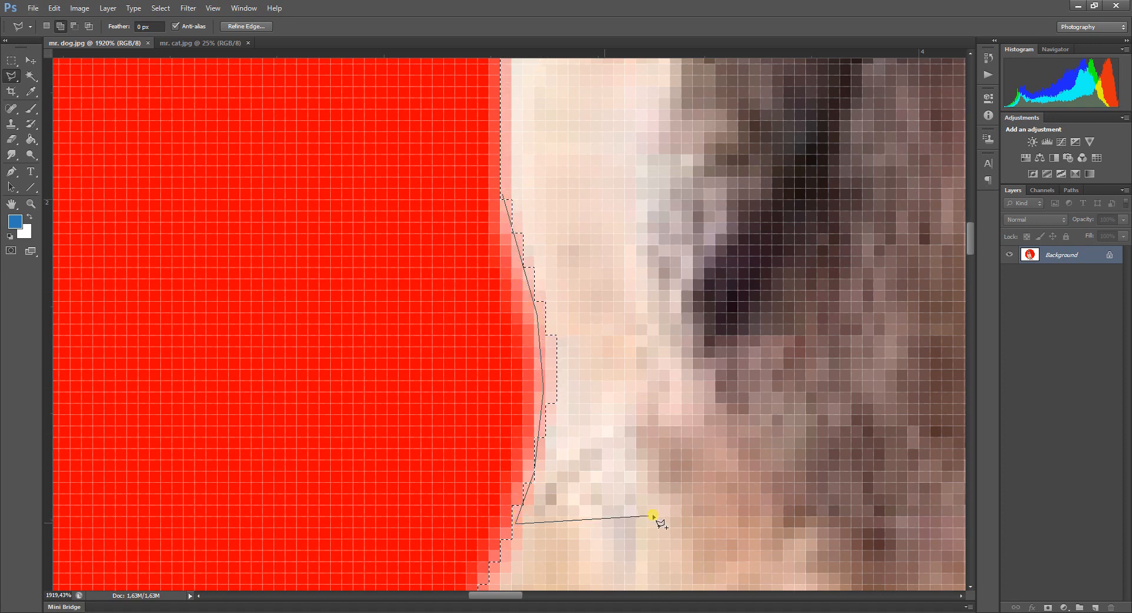
{"action": "left_click", "coordinate": [668, 317]}
{"action": "left_click", "coordinate": [561, 169]}
{"action": "double_click", "coordinate": [551, 165]}
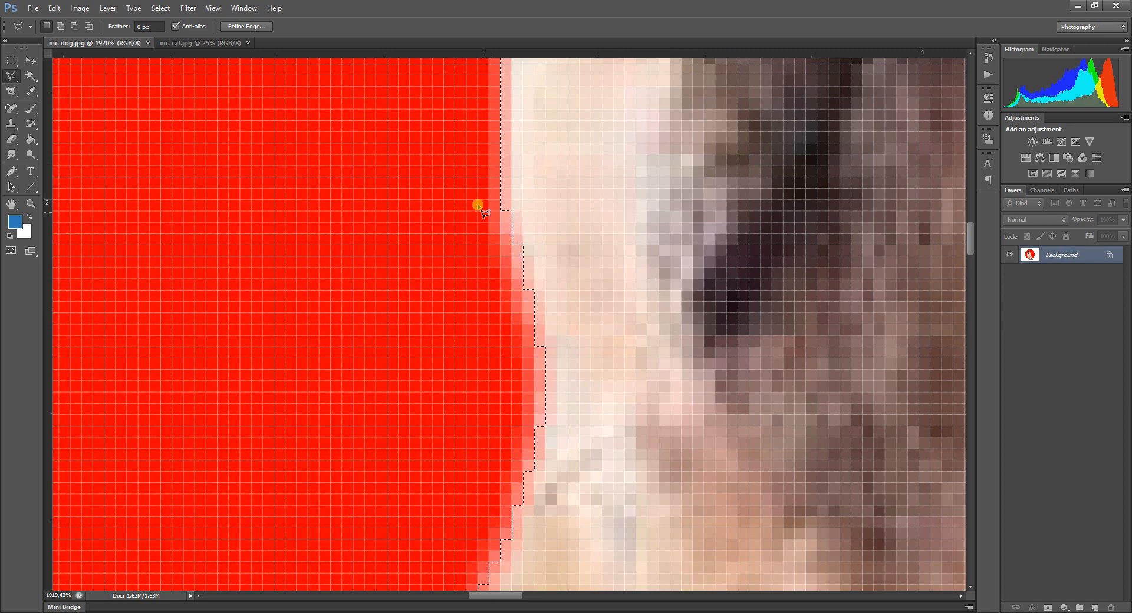
Add the missed notch of fur beneath the dog's right ear to the selection.
{"action": "scroll", "coordinate": [674, 378], "scroll_direction": "down", "scroll_amount": 10}
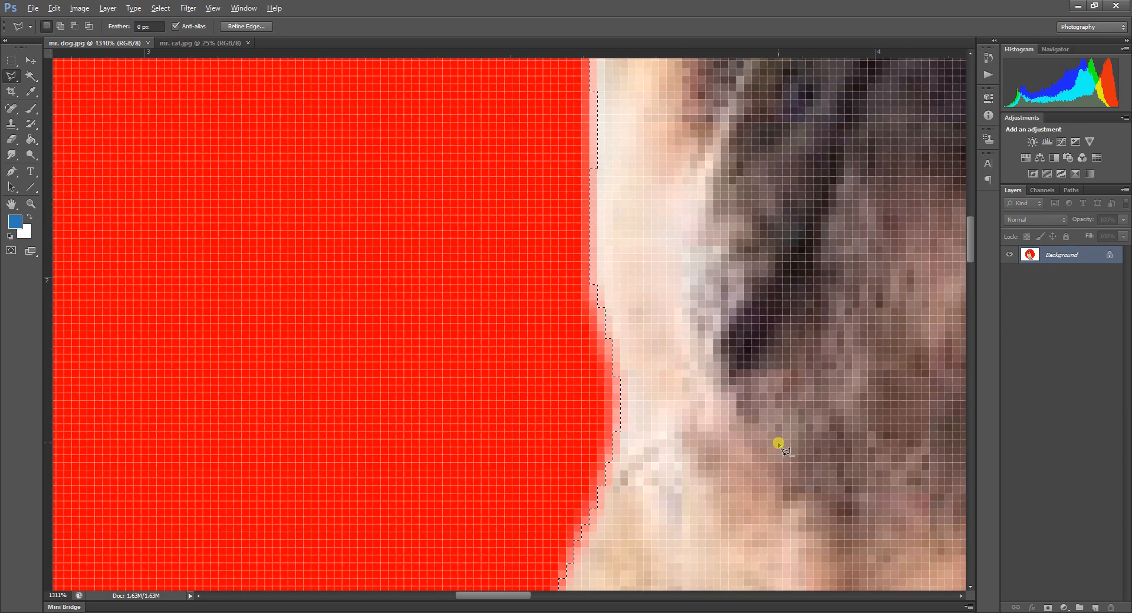
{"action": "scroll", "coordinate": [770, 426], "scroll_direction": "up", "scroll_amount": 3}
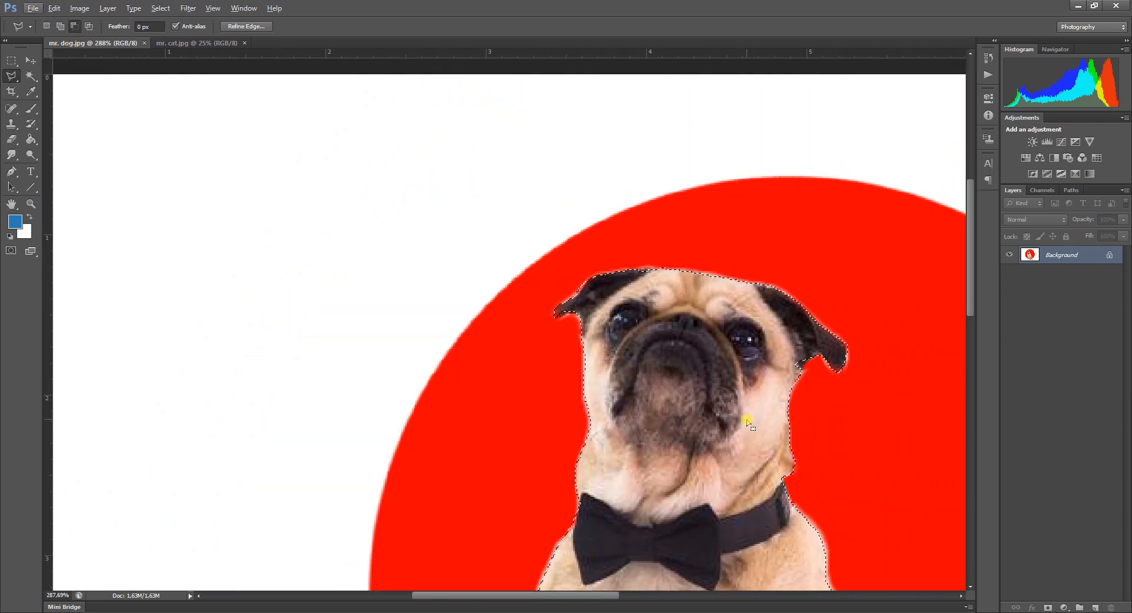
{"action": "scroll", "coordinate": [773, 203], "scroll_direction": "up", "scroll_amount": 2}
{"action": "scroll", "coordinate": [782, 219], "scroll_direction": "up", "scroll_amount": 5}
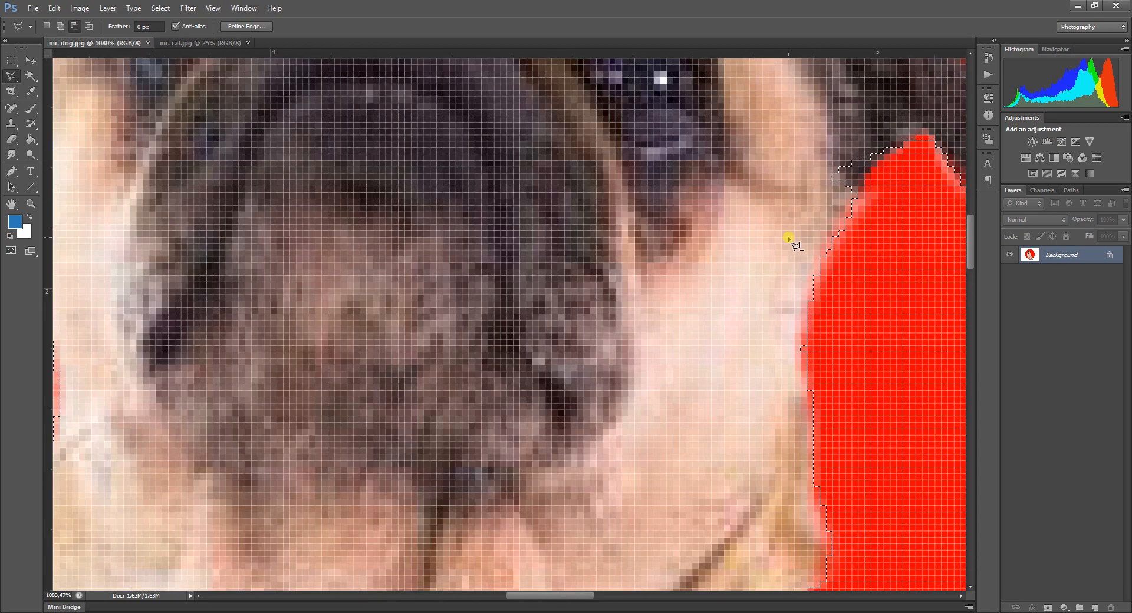
{"action": "left_click", "coordinate": [903, 141], "text": "shift"}
{"action": "left_click", "coordinate": [875, 171]}
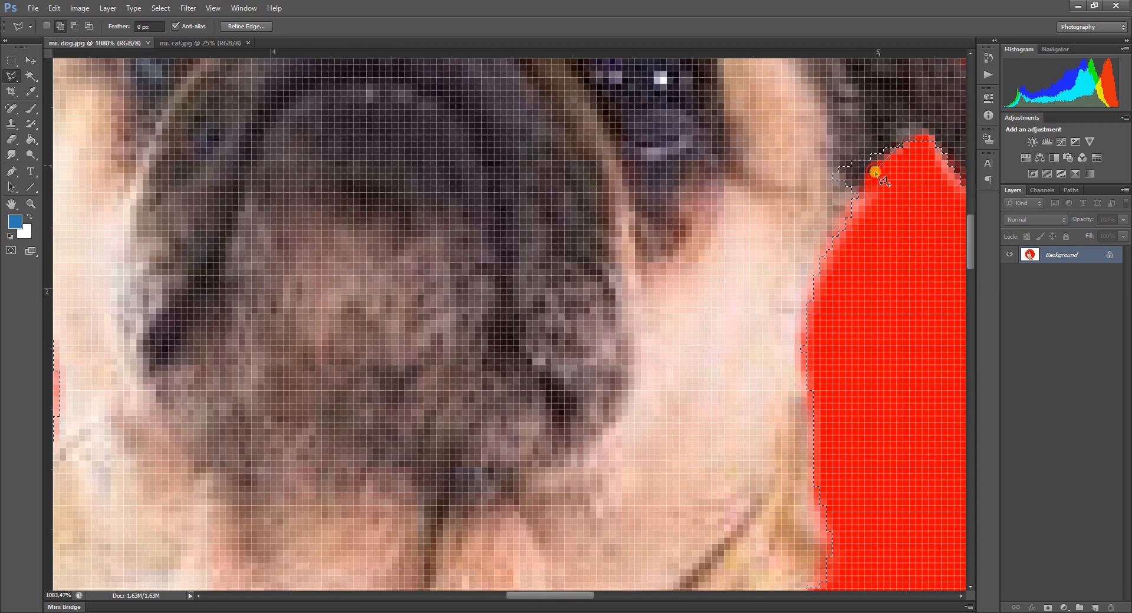
{"action": "left_click", "coordinate": [845, 217]}
{"action": "left_click", "coordinate": [823, 208]}
{"action": "left_click", "coordinate": [763, 144]}
{"action": "double_click", "coordinate": [843, 113]}
Add a polygonal patch of the red background beside the left side of the chest to the selection.
{"action": "scroll", "coordinate": [798, 460], "scroll_direction": "down", "scroll_amount": 8}
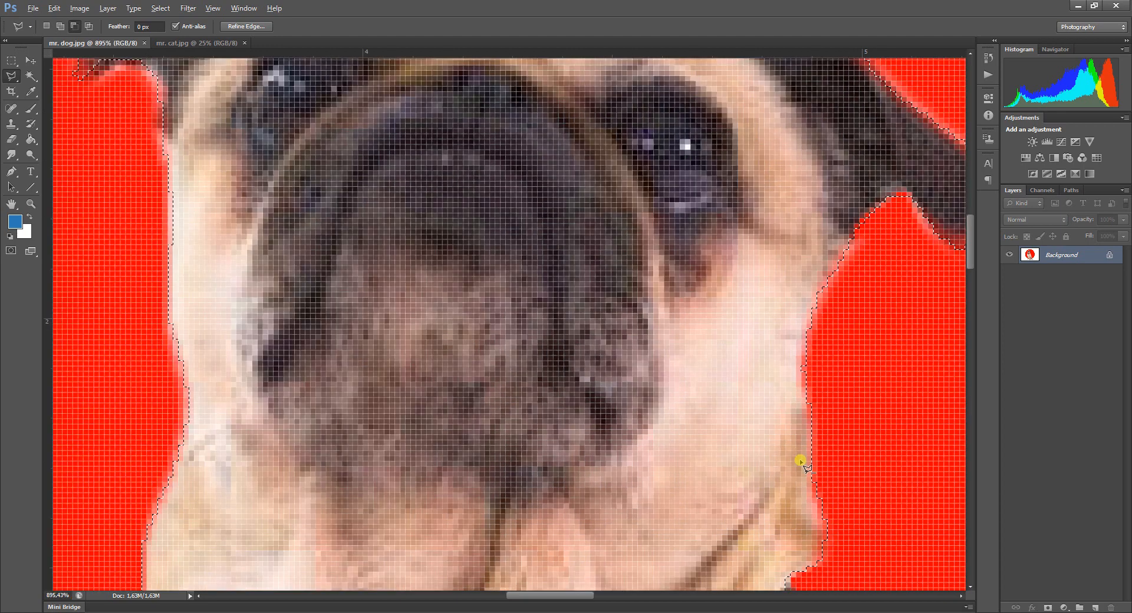
{"action": "scroll", "coordinate": [797, 490], "scroll_direction": "up", "scroll_amount": 3}
{"action": "scroll", "coordinate": [797, 491], "scroll_direction": "down", "scroll_amount": 5}
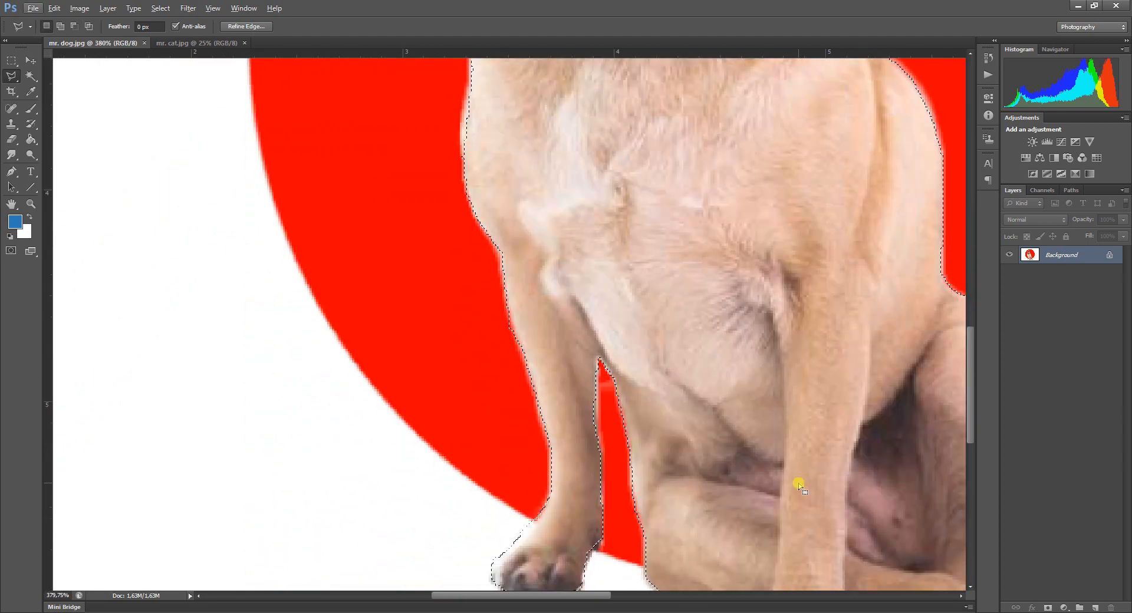
{"action": "scroll", "coordinate": [448, 330], "scroll_direction": "up", "scroll_amount": 2}
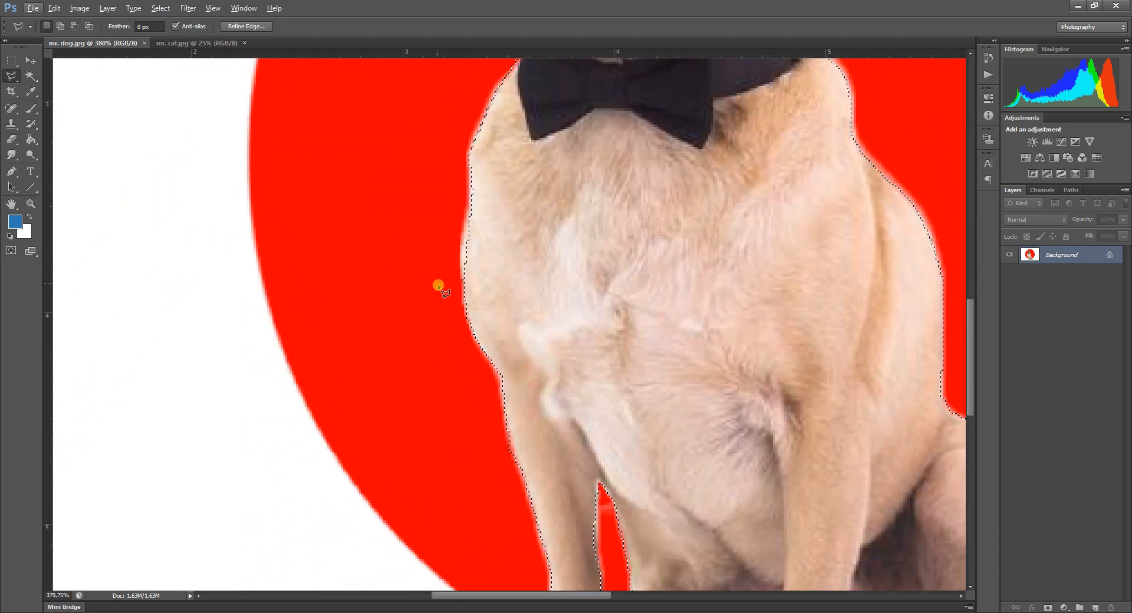
{"action": "left_click", "coordinate": [476, 331], "text": "shift"}
{"action": "left_click", "coordinate": [438, 336]}
{"action": "left_click", "coordinate": [407, 292]}
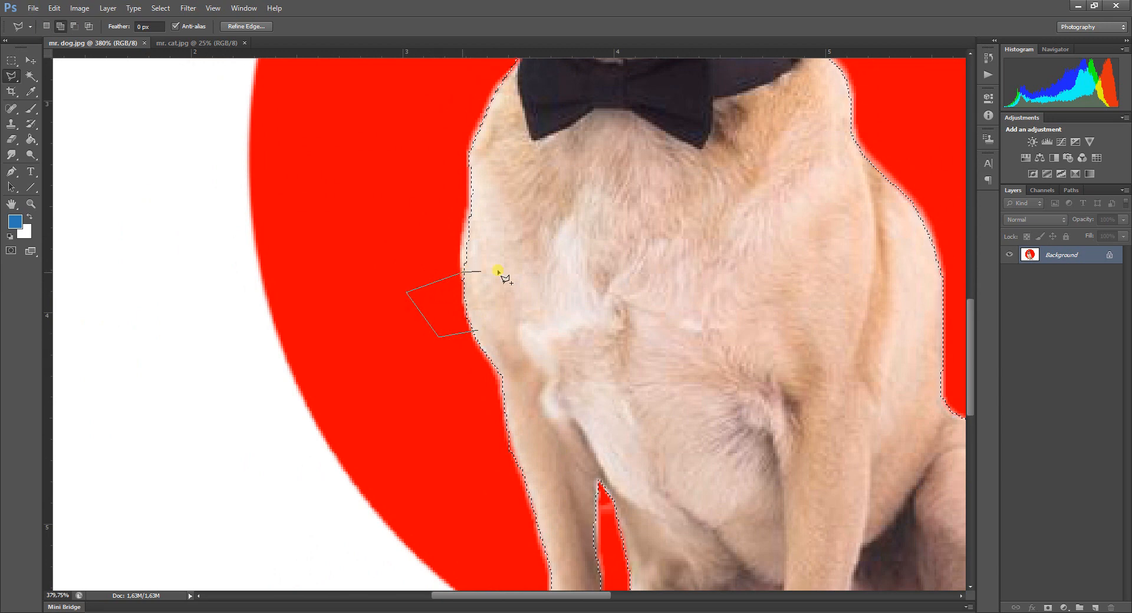
{"action": "left_click", "coordinate": [542, 264]}
{"action": "double_click", "coordinate": [535, 325]}
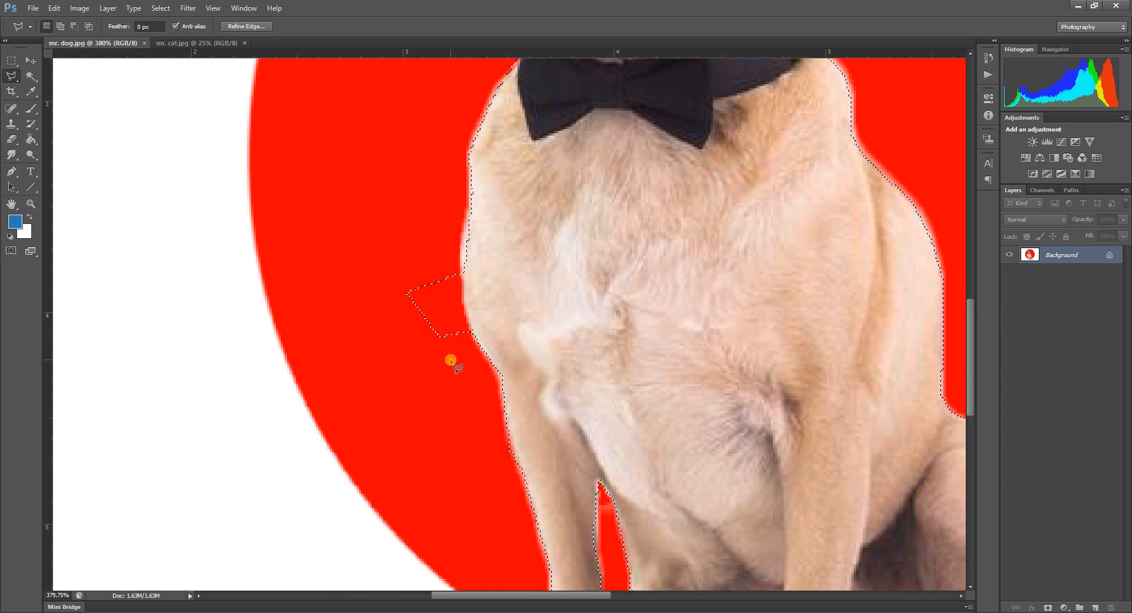
Subtract the red background patch beside the chest from the selection with the Polygonal Lasso.
{"action": "key", "text": "alt"}
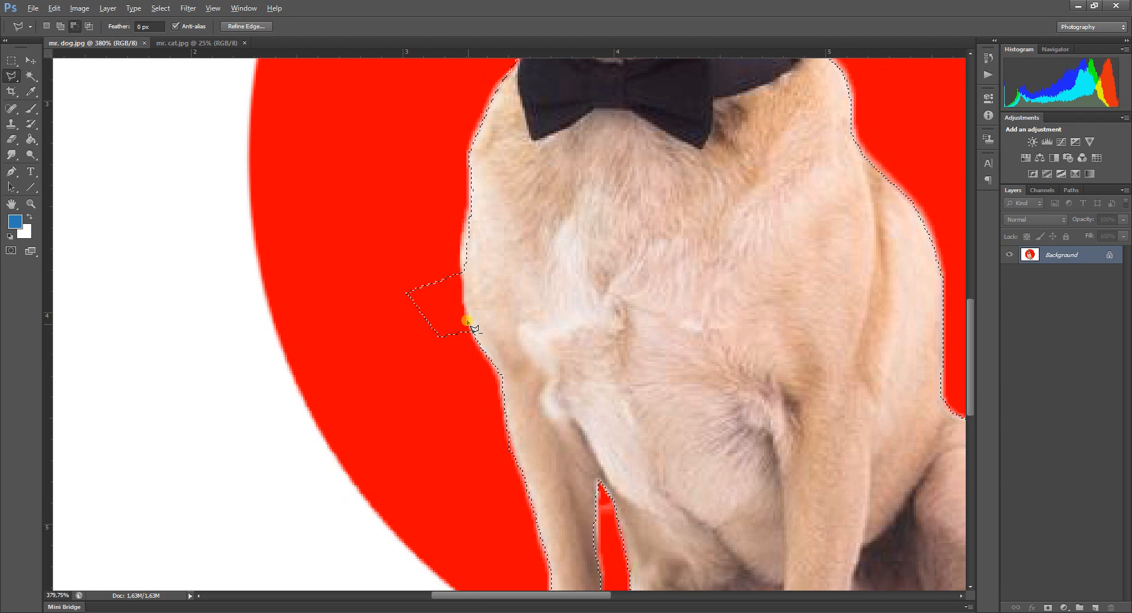
{"action": "left_click", "coordinate": [462, 266]}
{"action": "left_click", "coordinate": [445, 250]}
{"action": "left_click", "coordinate": [374, 256]}
{"action": "left_click", "coordinate": [367, 347]}
{"action": "left_click", "coordinate": [426, 371]}
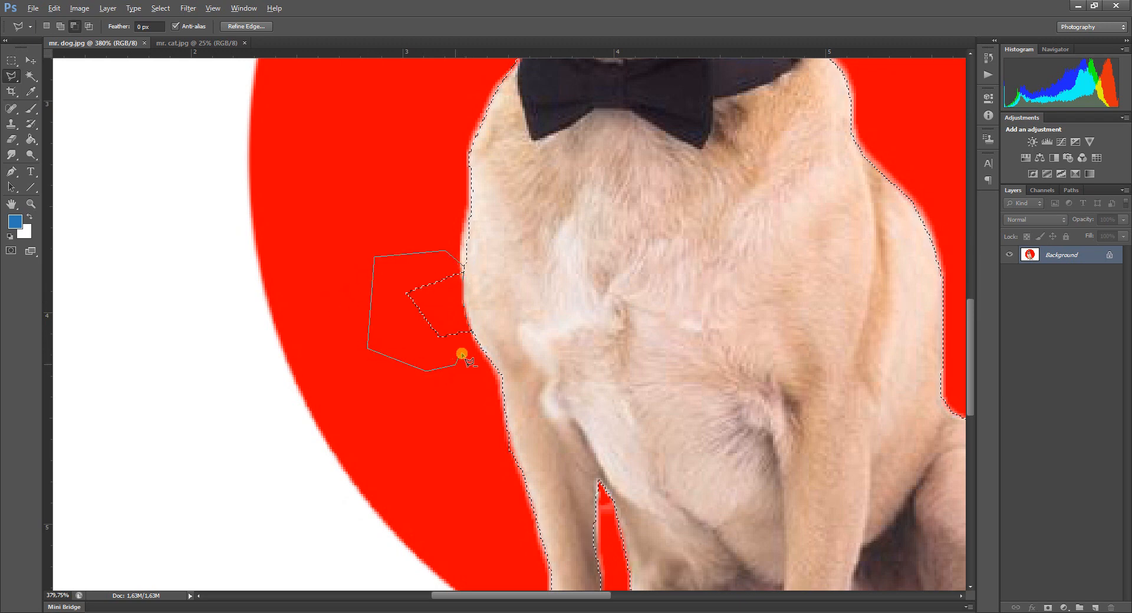
{"action": "double_click", "coordinate": [470, 353]}
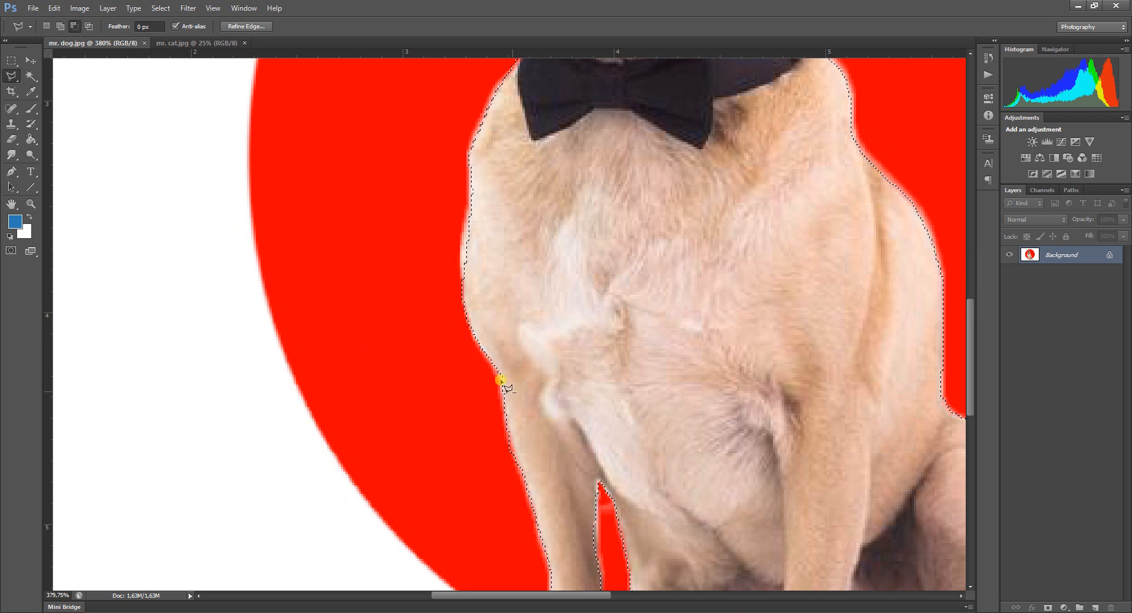
{"action": "scroll", "coordinate": [689, 394], "scroll_direction": "up", "scroll_amount": 1}
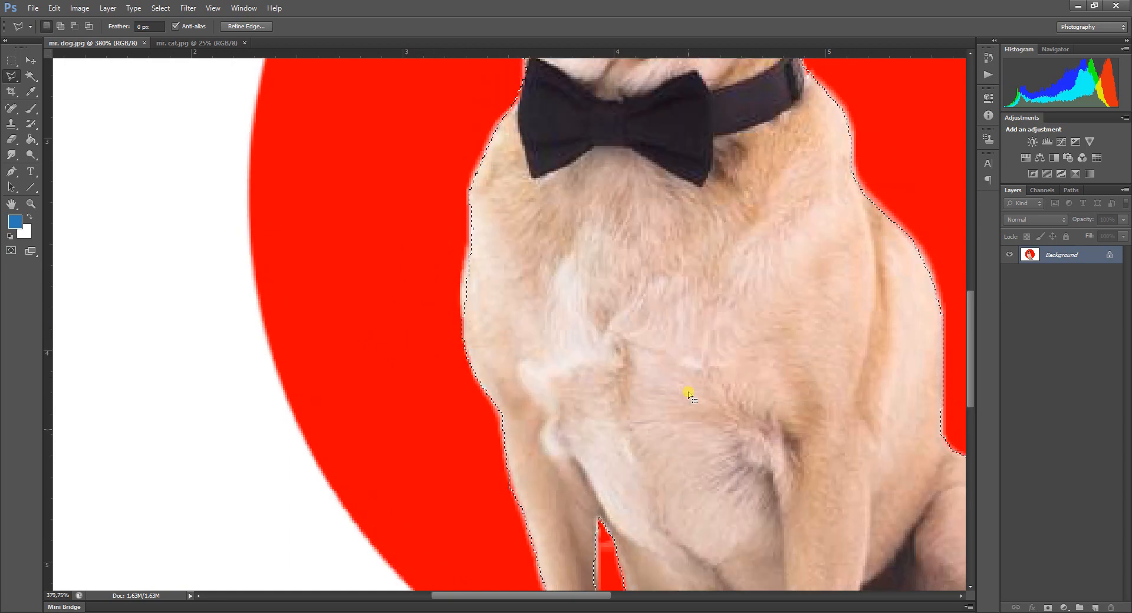
Copy the selected dog from mr. dog.jpg and paste it into mr. cat.jpg.
{"action": "scroll", "coordinate": [689, 394], "scroll_direction": "down", "scroll_amount": 4}
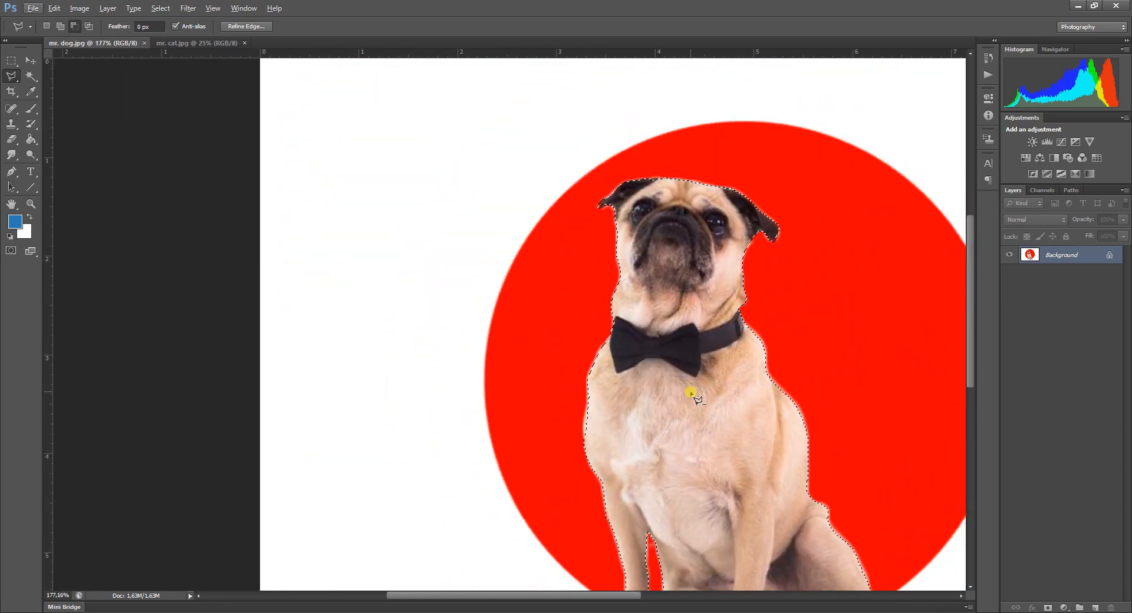
{"action": "scroll", "coordinate": [691, 393], "scroll_direction": "down", "scroll_amount": 2}
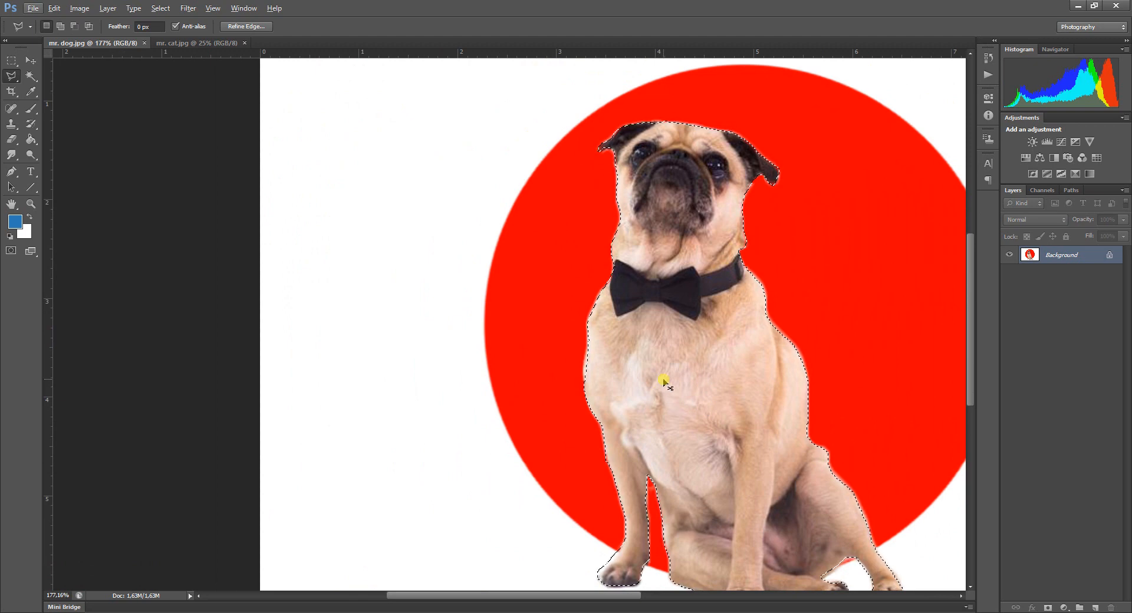
{"action": "key", "text": "ctrl+c"}
{"action": "left_click", "coordinate": [169, 43]}
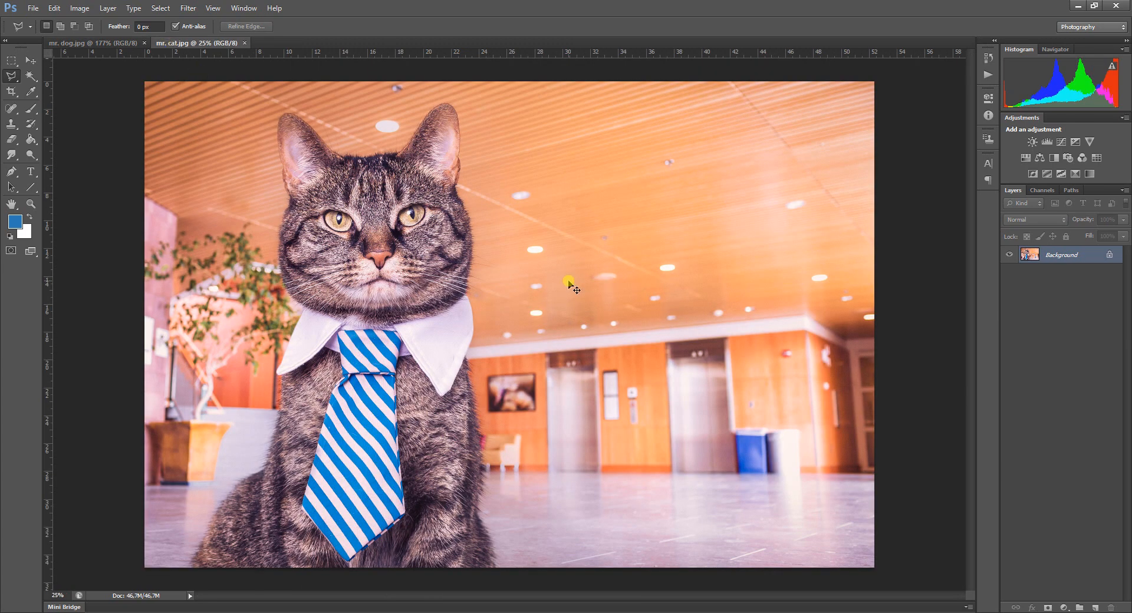
{"action": "key", "text": "ctrl+v"}
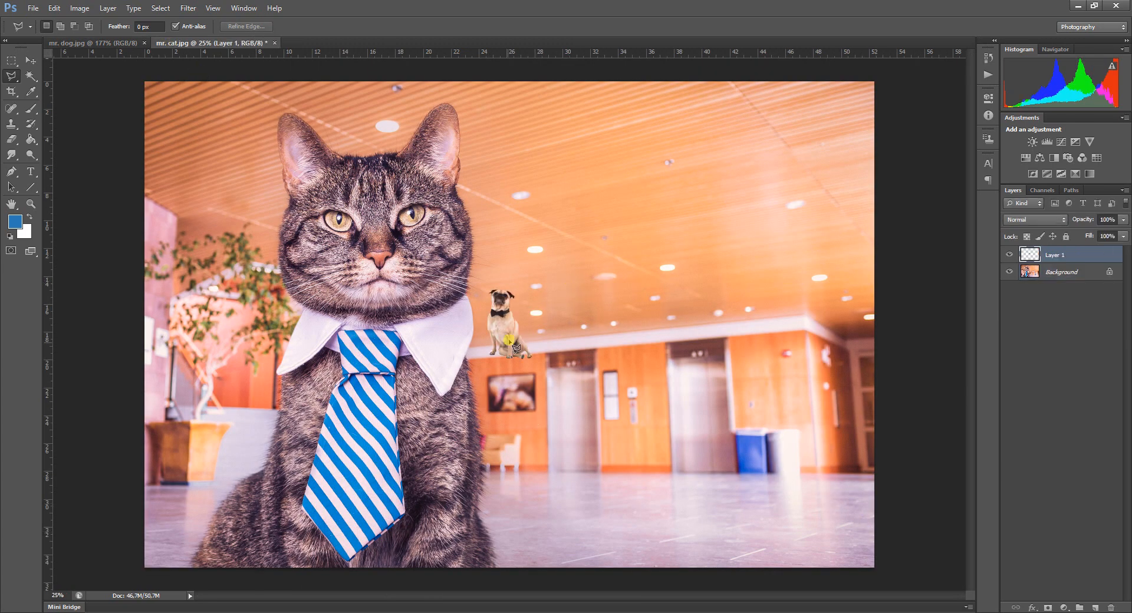
Move the pasted dog onto the lobby floor in front of the elevators and scale it up proportionally to about 134%.
{"action": "left_click", "coordinate": [31, 61]}
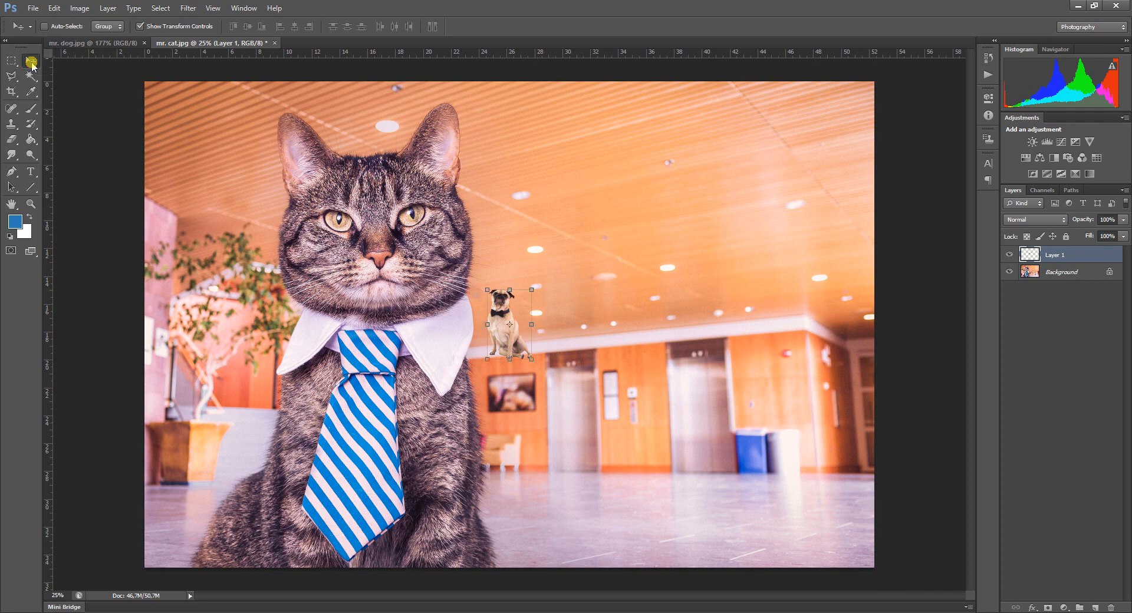
{"action": "left_click_drag", "start_coordinate": [494, 331], "coordinate": [629, 460]}
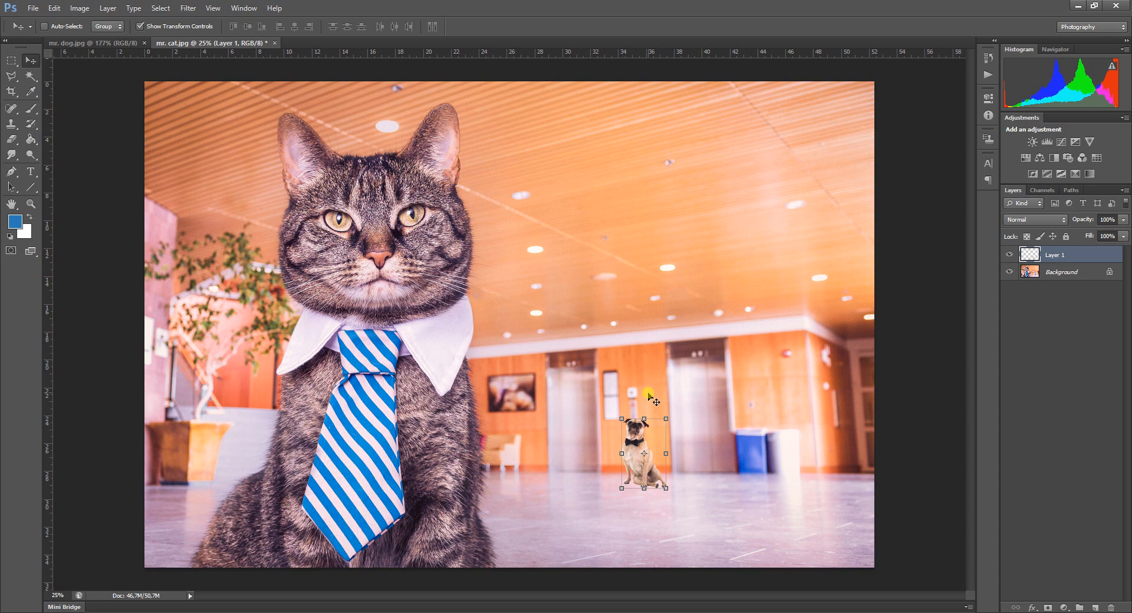
{"action": "left_click", "coordinate": [666, 418]}
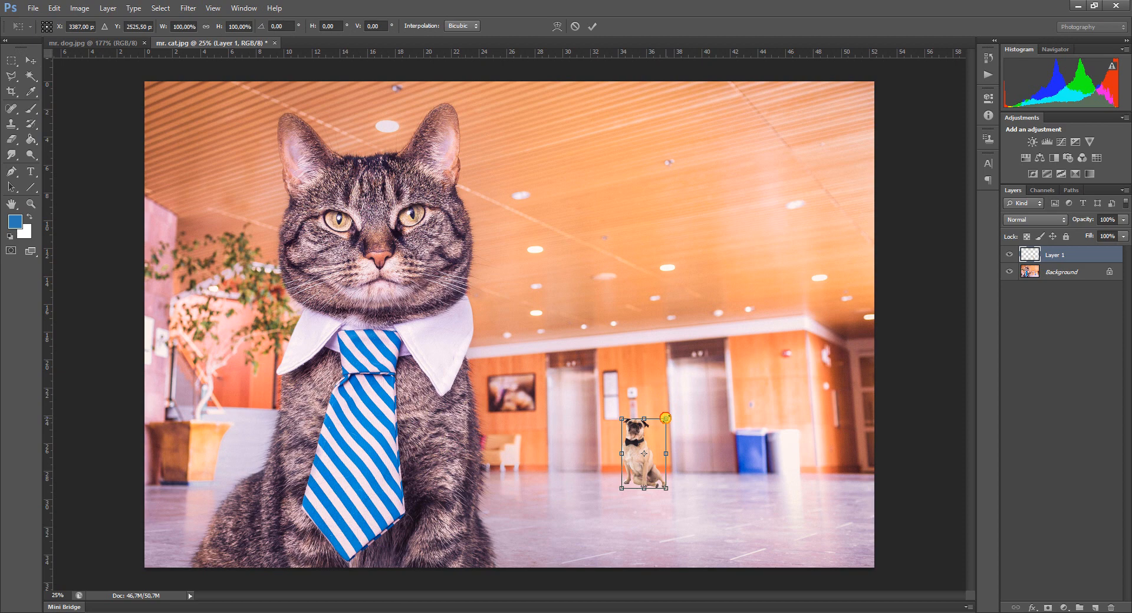
{"action": "left_click_drag", "start_coordinate": [665, 418], "coordinate": [717, 349]}
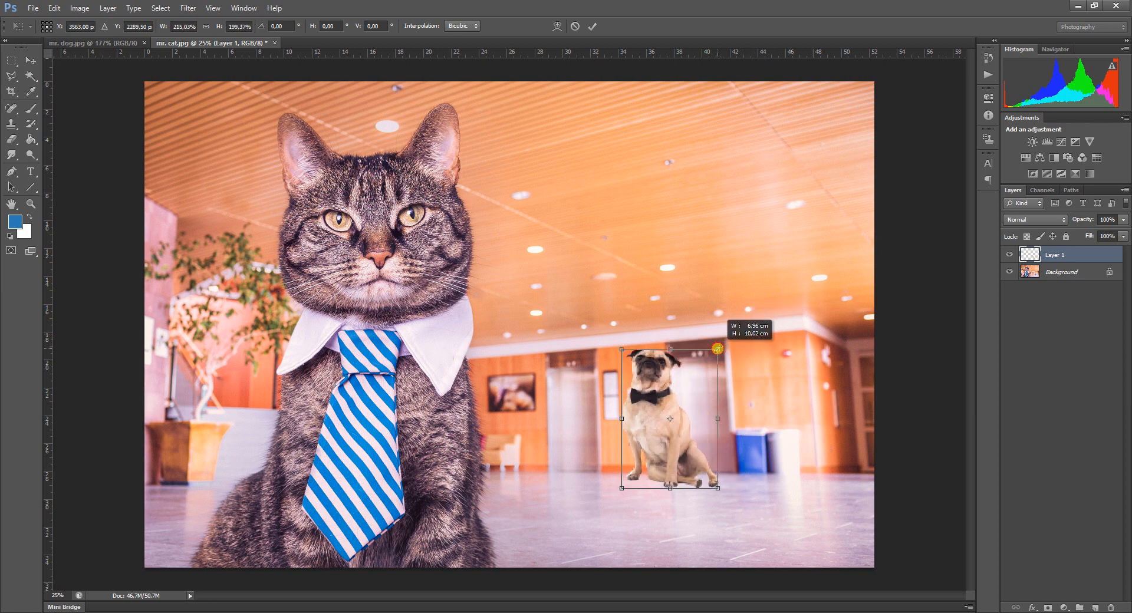
{"action": "mouse_move", "coordinate": [717, 348]}
{"action": "left_mouse_down"}
{"action": "mouse_move", "coordinate": [681, 411]}
{"action": "mouse_move", "coordinate": [773, 309]}
{"action": "mouse_move", "coordinate": [898, 227]}
{"action": "mouse_move", "coordinate": [653, 375]}
{"action": "mouse_move", "coordinate": [541, 382]}
{"action": "mouse_move", "coordinate": [867, 256]}
{"action": "mouse_move", "coordinate": [842, 222]}
{"action": "mouse_move", "coordinate": [837, 179]}
{"action": "mouse_move", "coordinate": [812, 232]}
{"action": "mouse_move", "coordinate": [718, 350]}
{"action": "left_mouse_up"}
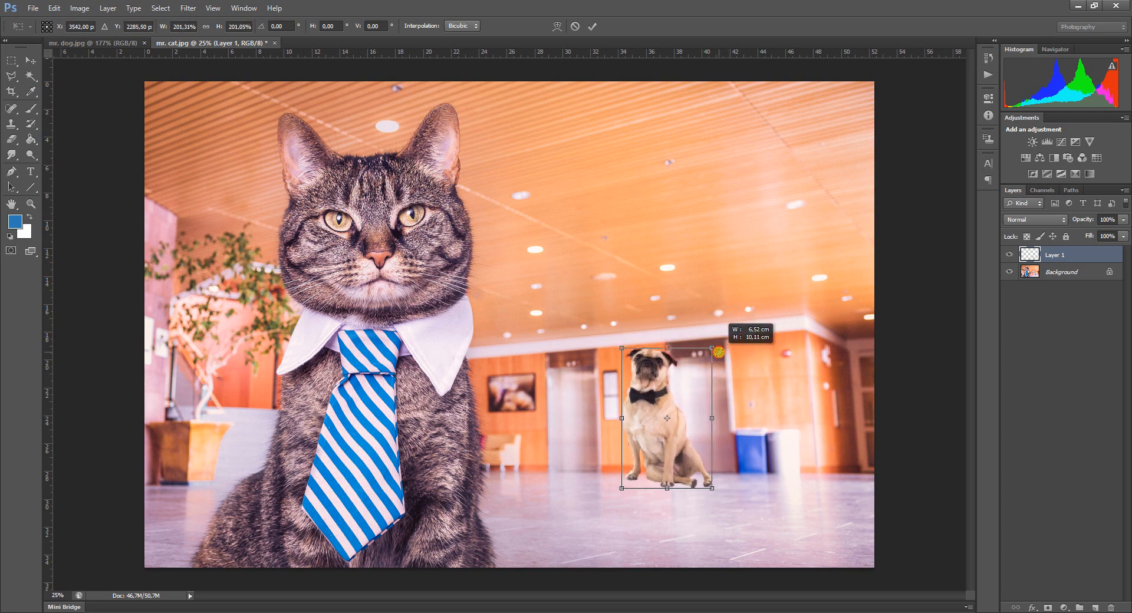
{"action": "left_click_drag", "start_coordinate": [718, 352], "coordinate": [721, 350]}
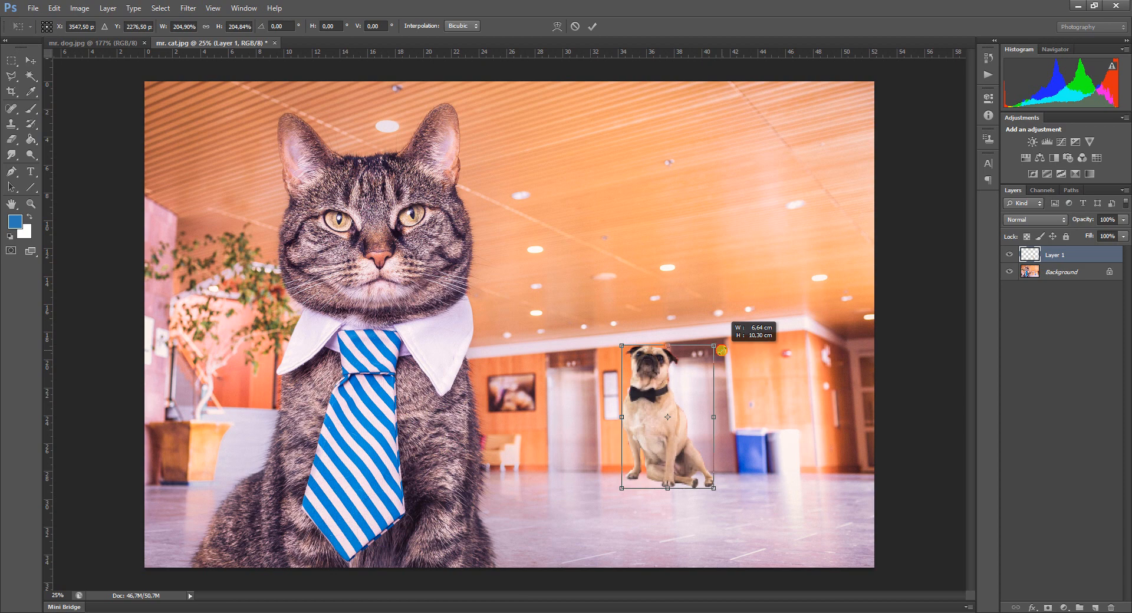
{"action": "left_click_drag", "start_coordinate": [722, 351], "coordinate": [669, 386]}
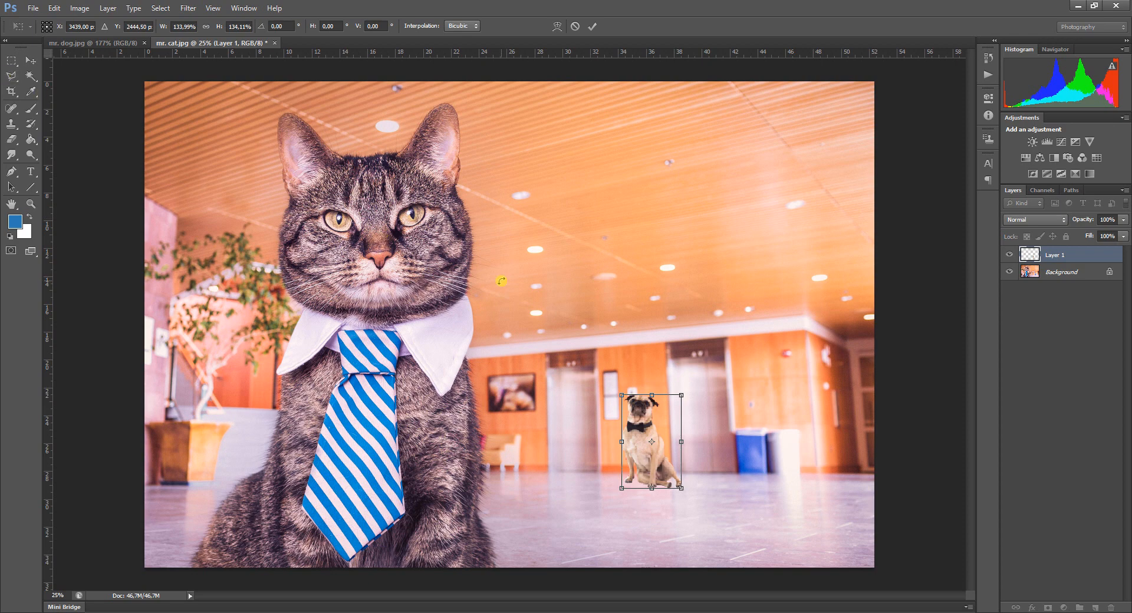
{"action": "key", "text": "Return"}
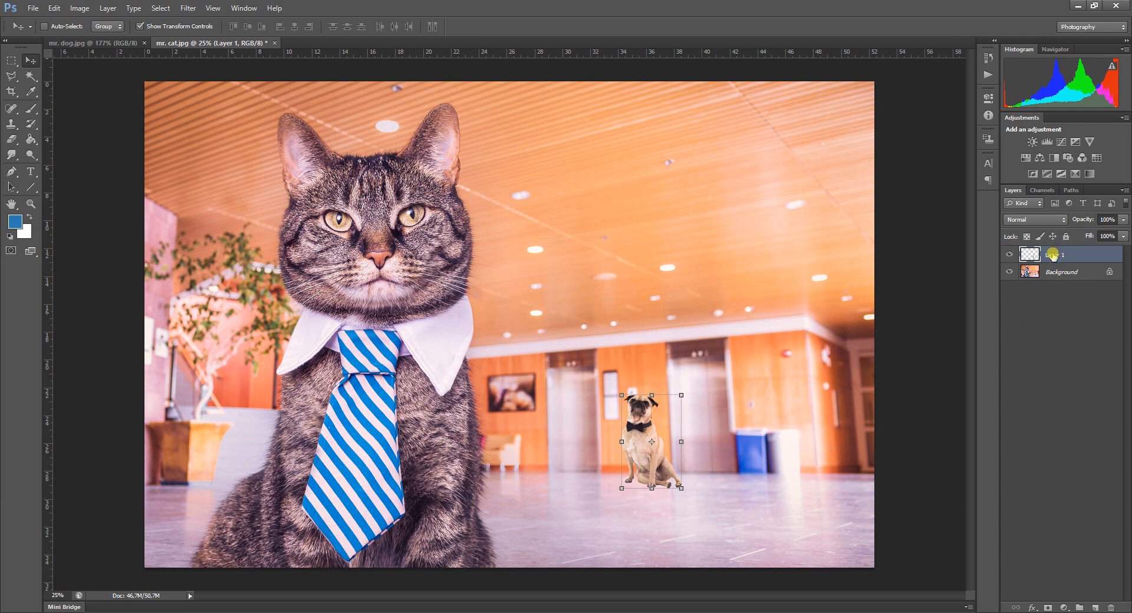
Rename the pasted dog's layer to Dog.
{"action": "double_click", "coordinate": [1056, 255]}
{"action": "type", "text": "Dog"}
{"action": "key", "text": "Return"}
{"action": "double_click", "coordinate": [1052, 255]}
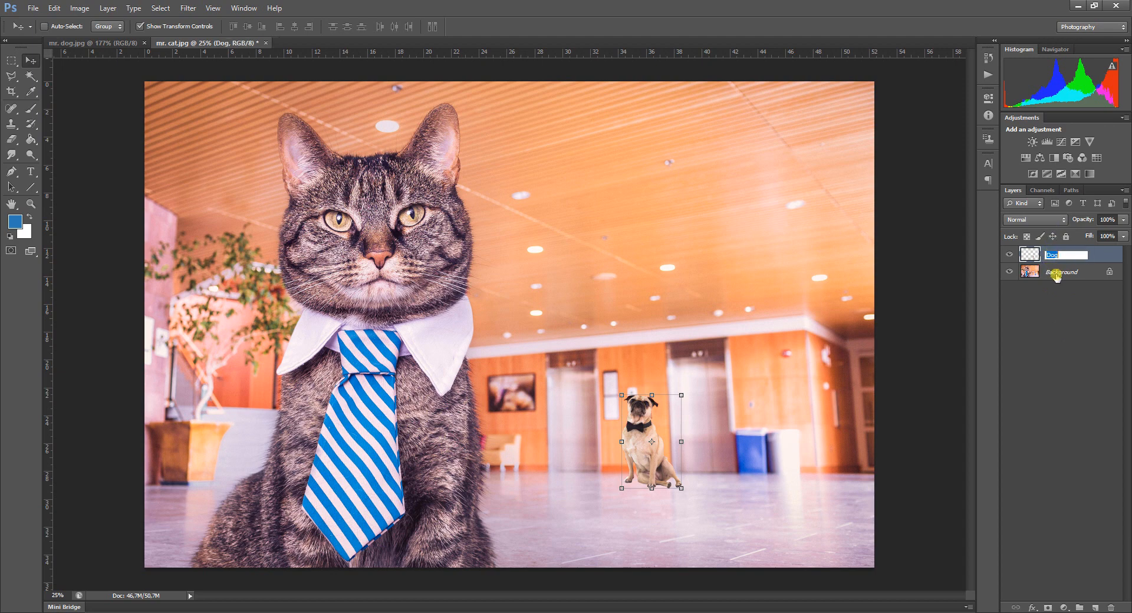
{"action": "key", "text": "Return"}
Duplicate the Dog layer and name the copy Reflection.
{"action": "key", "text": "ctrl+j"}
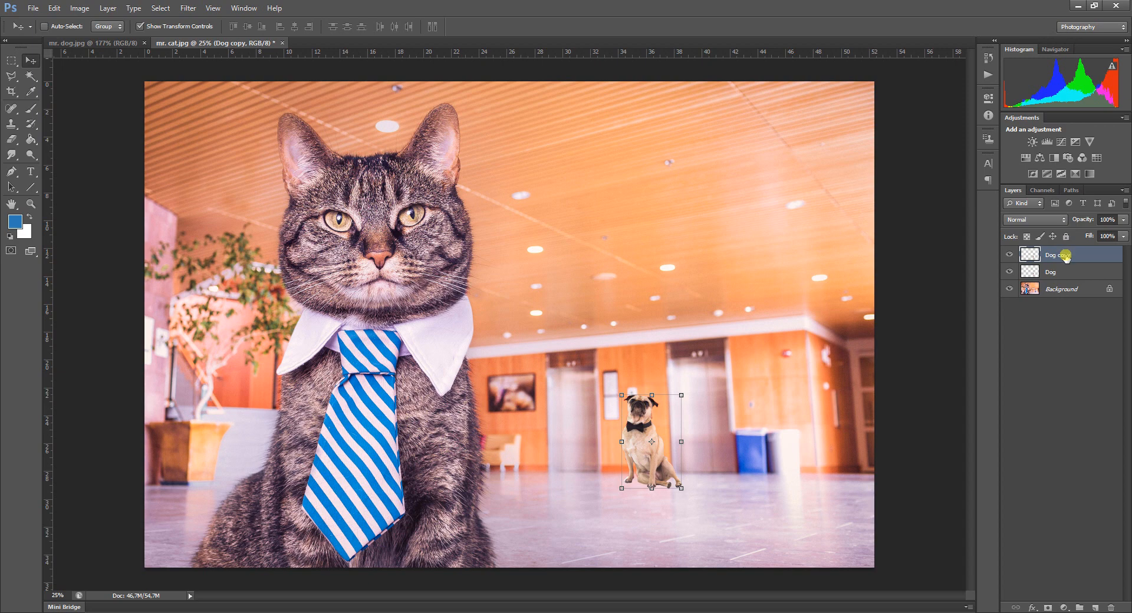
{"action": "double_click", "coordinate": [1064, 256]}
{"action": "type", "text": "Reflection"}
{"action": "key", "text": "Return"}
Flip the Reflection layer vertically below the dog with a transform height of -100%.
{"action": "left_click", "coordinate": [650, 394]}
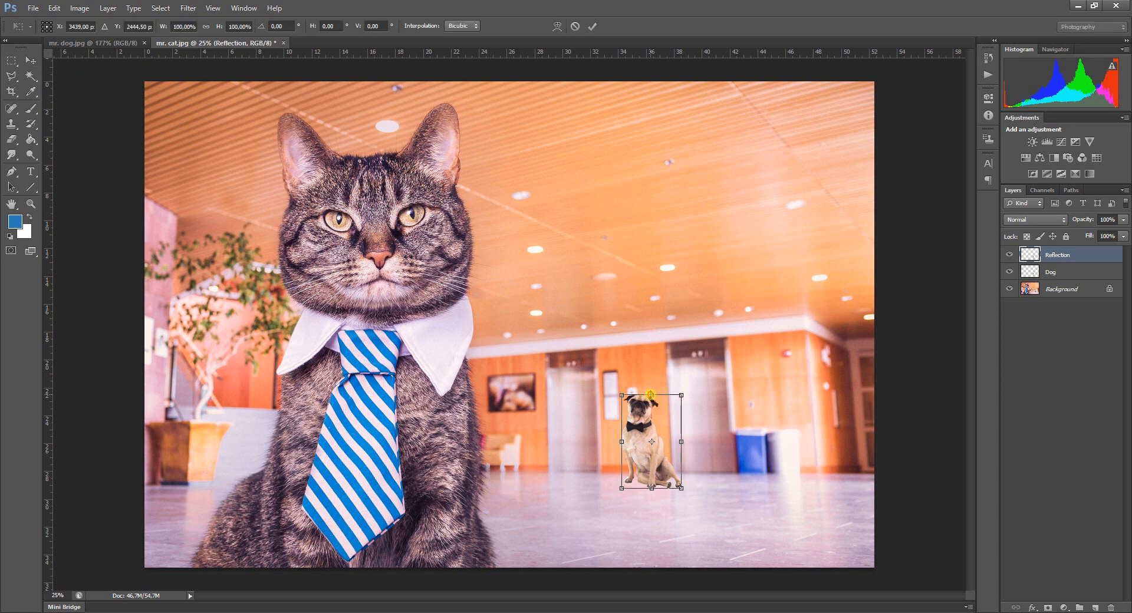
{"action": "left_click_drag", "start_coordinate": [650, 393], "coordinate": [659, 585]}
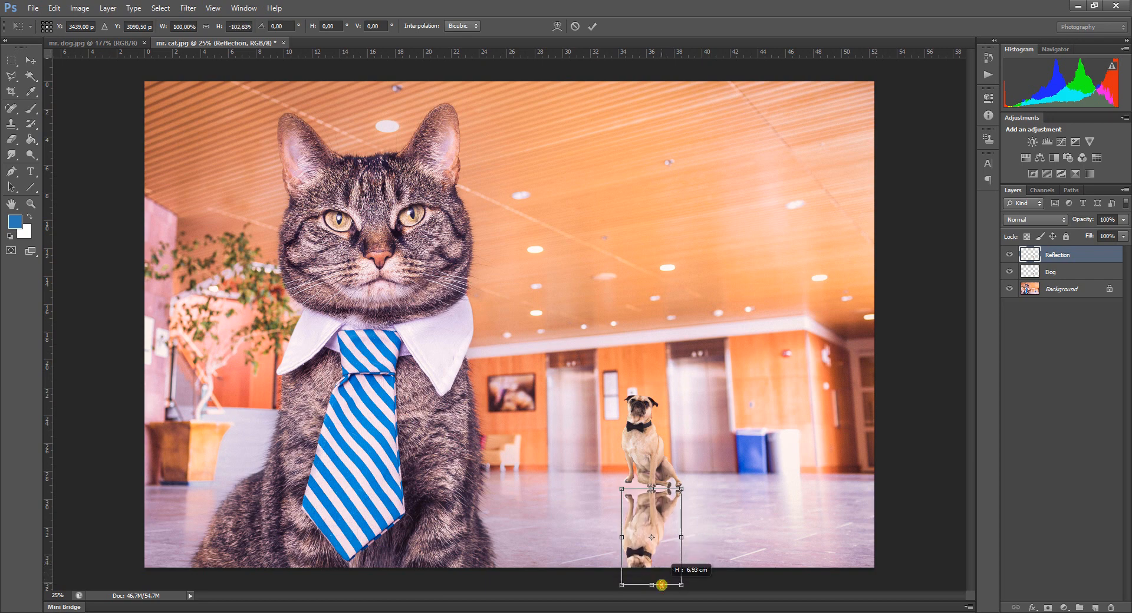
{"action": "left_click", "coordinate": [229, 27]}
{"action": "left_click_drag", "start_coordinate": [235, 27], "coordinate": [255, 32]}
{"action": "left_click", "coordinate": [232, 28]}
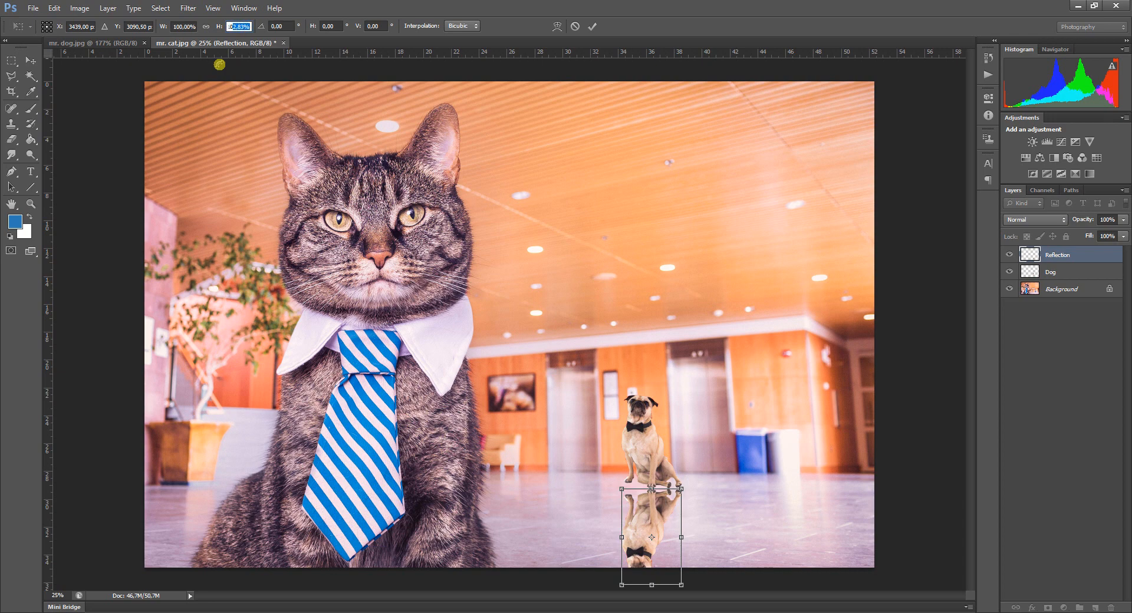
{"action": "type", "text": "-100"}
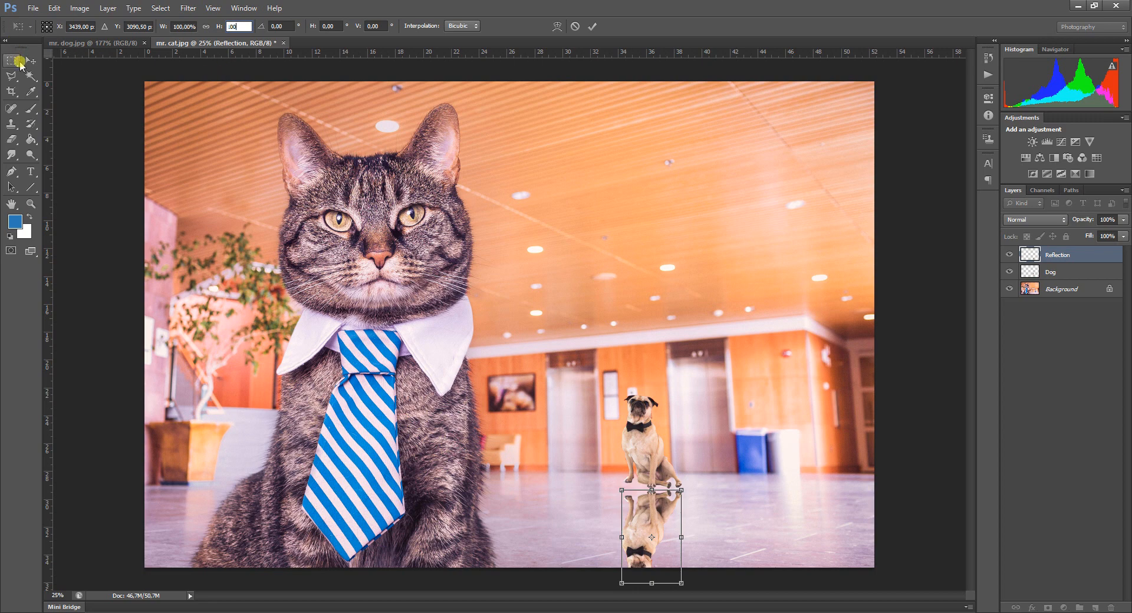
{"action": "key", "text": "Return"}
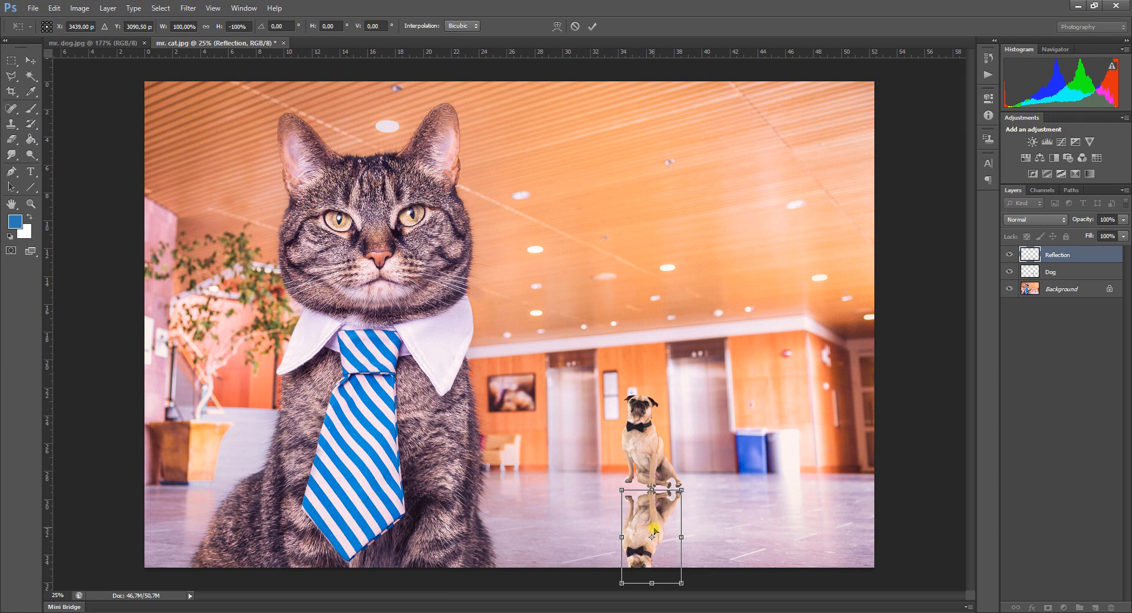
Move the flipped reflection up to meet the dog's paws and place its layer beneath the Dog layer.
{"action": "scroll", "coordinate": [651, 538], "scroll_direction": "up", "scroll_amount": 2}
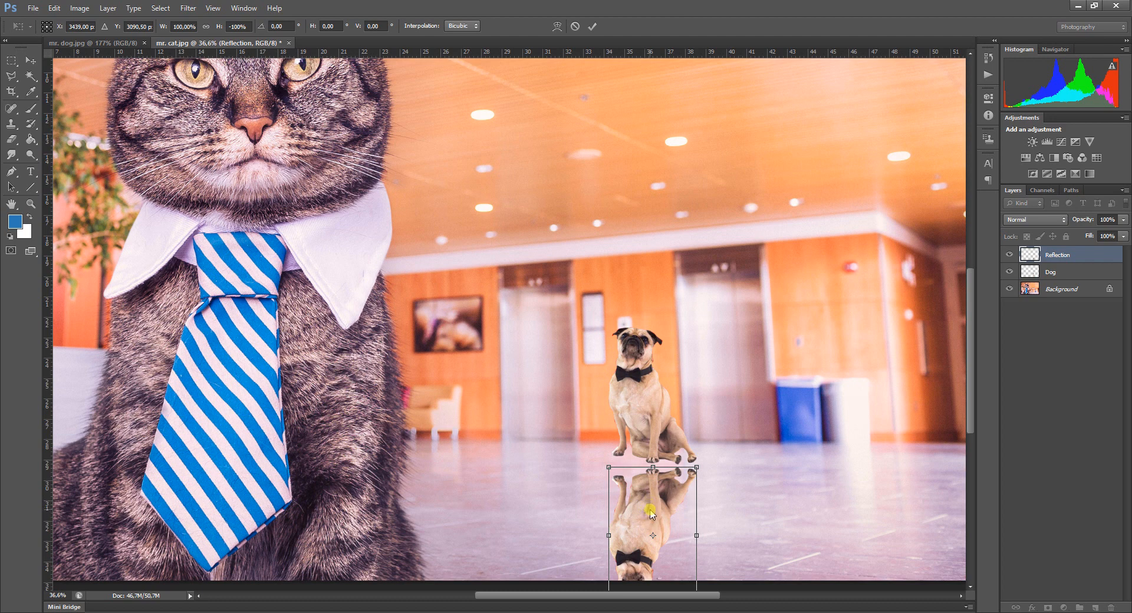
{"action": "left_click_drag", "start_coordinate": [650, 514], "coordinate": [652, 505]}
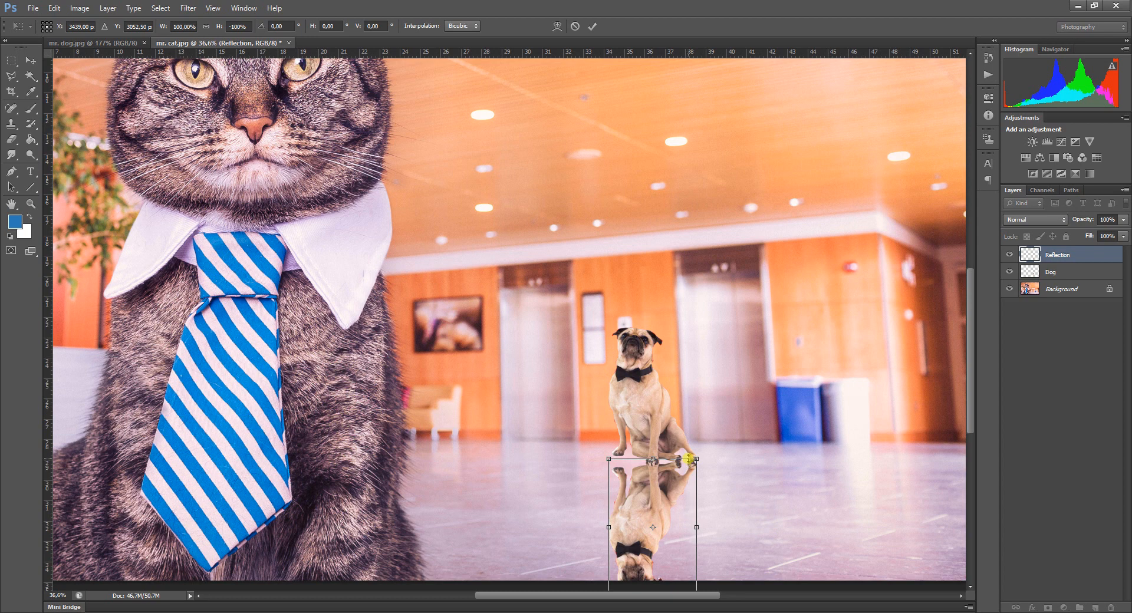
{"action": "key", "text": "Return"}
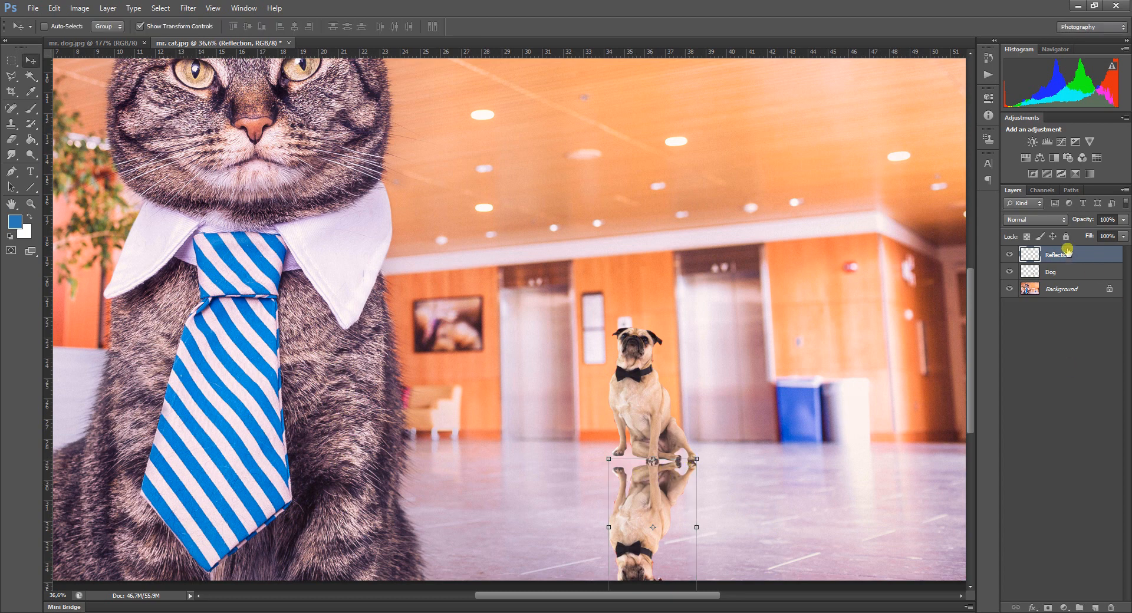
{"action": "left_click_drag", "start_coordinate": [1058, 254], "coordinate": [1059, 282]}
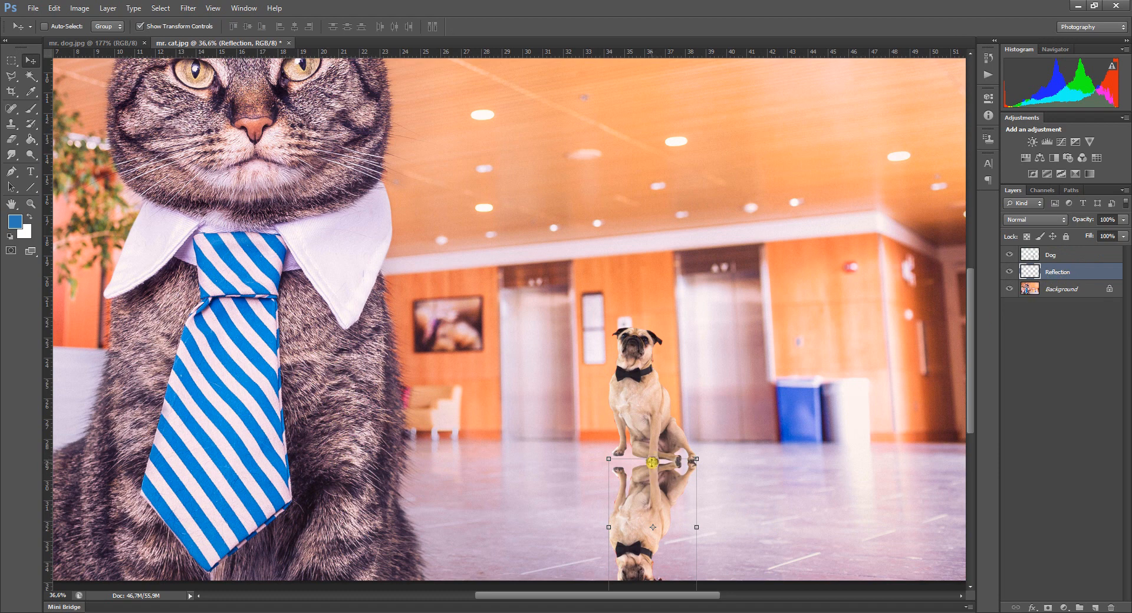
Try moving the reflection farther up behind the dog, and undo the move.
{"action": "scroll", "coordinate": [658, 482], "scroll_direction": "up", "scroll_amount": 3, "text": "alt"}
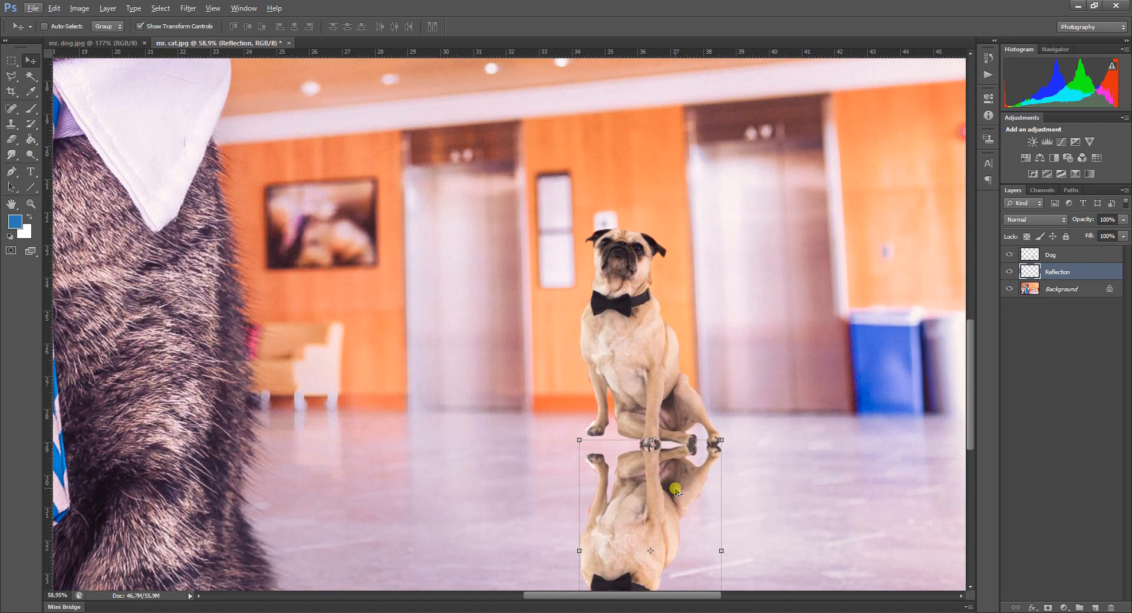
{"action": "left_click_drag", "start_coordinate": [651, 511], "coordinate": [648, 429]}
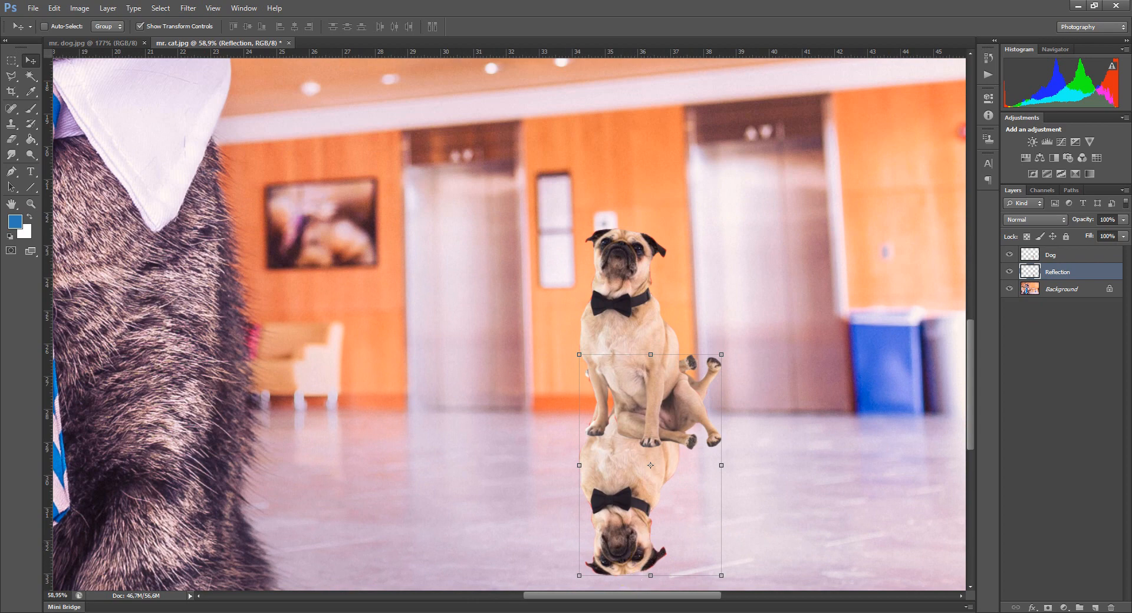
{"action": "key", "text": "ctrl+z"}
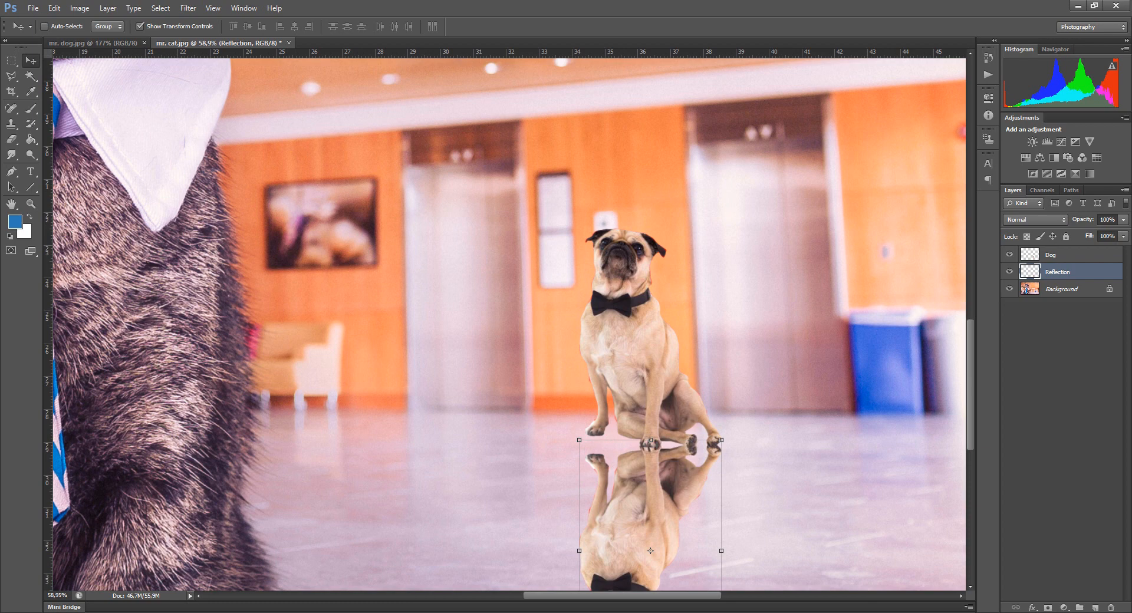
Distort the upper corners of the reflection, raising the left one so the mirrored paws meet the dog's paws.
{"action": "left_click", "coordinate": [581, 551]}
{"action": "mouse_move", "coordinate": [580, 442]}
{"action": "left_mouse_down"}
{"action": "mouse_move", "coordinate": [577, 427]}
{"action": "mouse_move", "coordinate": [412, 361]}
{"action": "mouse_move", "coordinate": [599, 222]}
{"action": "mouse_move", "coordinate": [580, 438]}
{"action": "mouse_move", "coordinate": [496, 245]}
{"action": "mouse_move", "coordinate": [559, 408]}
{"action": "mouse_move", "coordinate": [462, 369]}
{"action": "mouse_move", "coordinate": [566, 408]}
{"action": "mouse_move", "coordinate": [582, 432]}
{"action": "mouse_move", "coordinate": [578, 416]}
{"action": "left_mouse_up"}
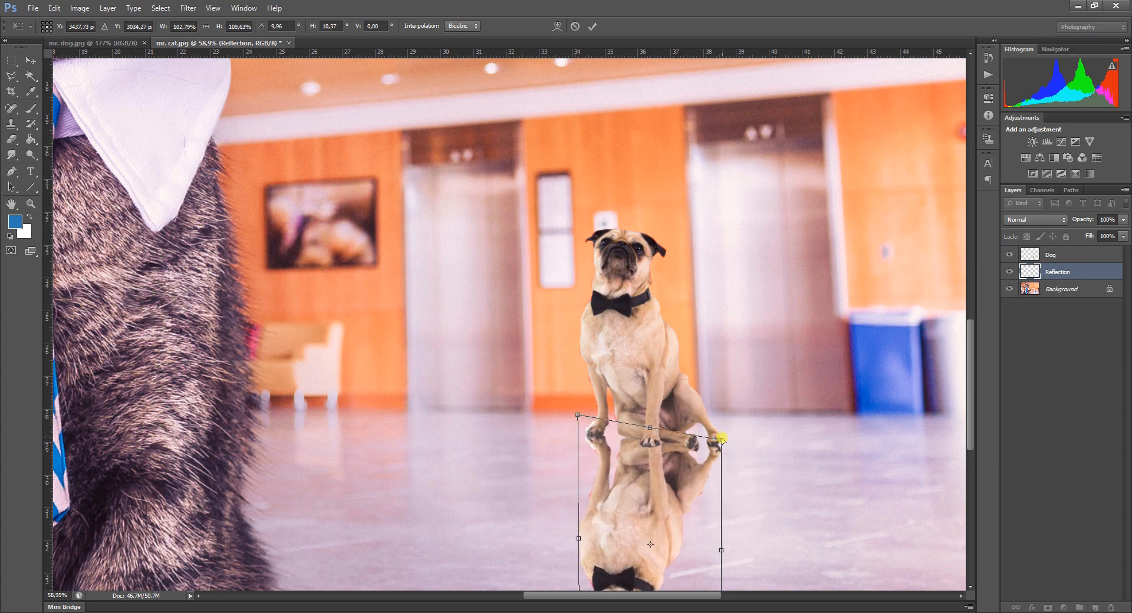
{"action": "left_click_drag", "start_coordinate": [653, 431], "coordinate": [649, 435]}
{"action": "left_click_drag", "start_coordinate": [577, 423], "coordinate": [576, 412]}
{"action": "left_click_drag", "start_coordinate": [712, 453], "coordinate": [715, 441]}
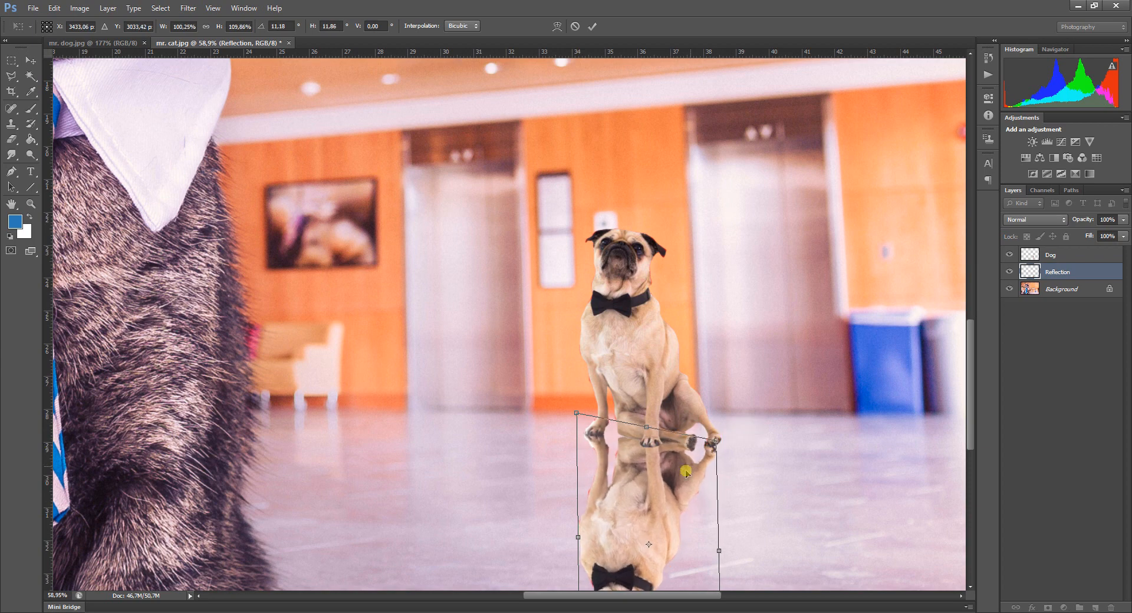
Distort the lower corners of the reflection slightly upward to shorten the mirrored head area, and apply the transform.
{"action": "scroll", "coordinate": [656, 516], "scroll_direction": "down", "scroll_amount": 3}
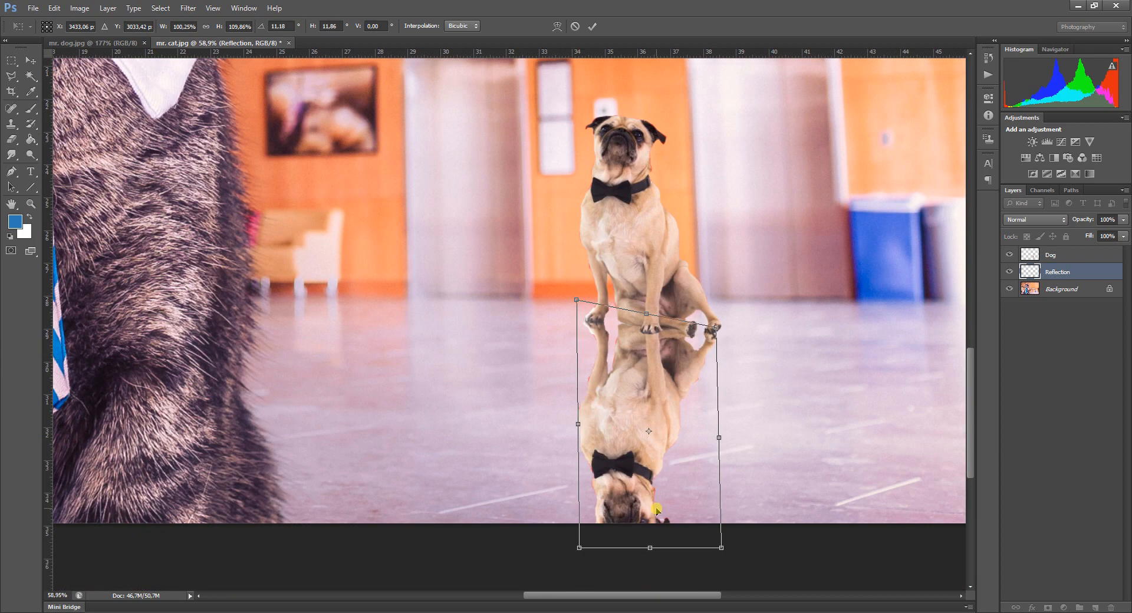
{"action": "scroll", "coordinate": [657, 510], "scroll_direction": "down", "scroll_amount": 1}
{"action": "scroll", "coordinate": [656, 509], "scroll_direction": "up", "scroll_amount": 1}
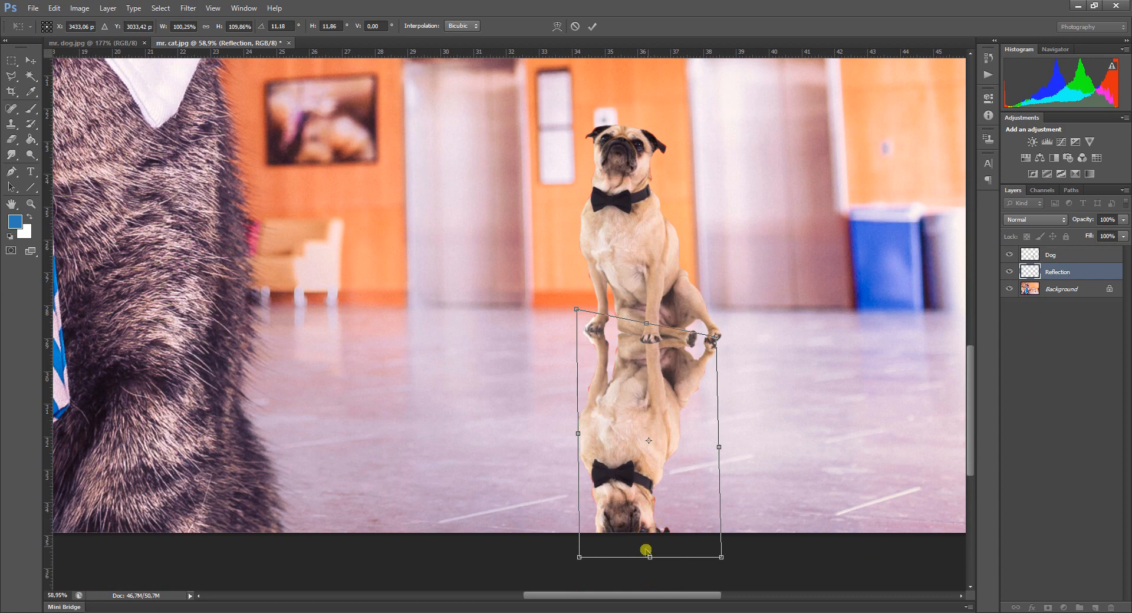
{"action": "left_click_drag", "start_coordinate": [579, 559], "coordinate": [577, 550]}
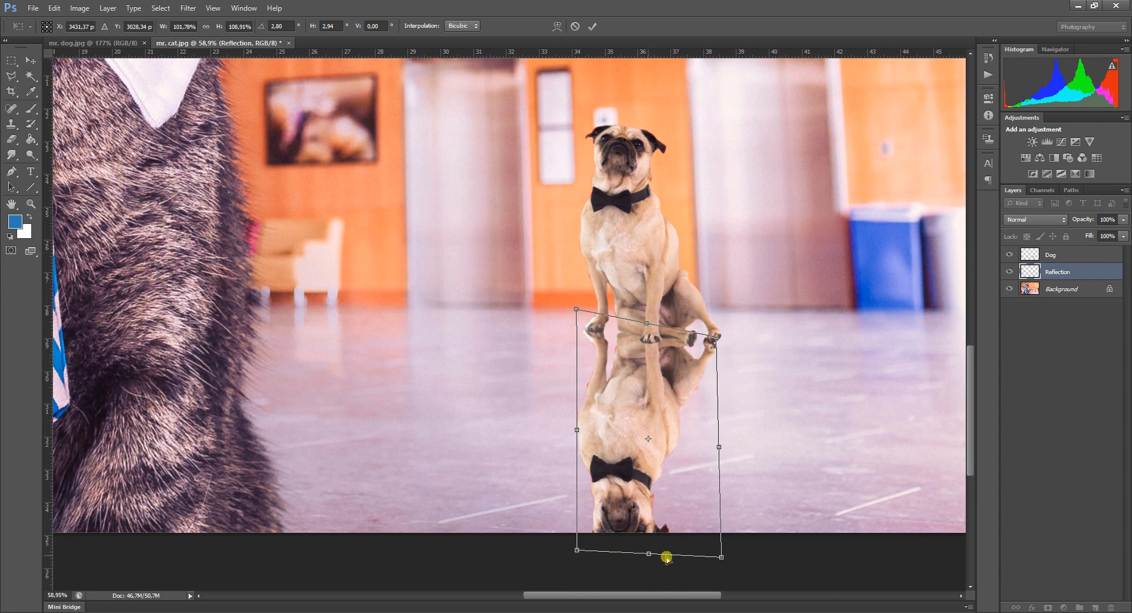
{"action": "left_click_drag", "start_coordinate": [721, 557], "coordinate": [716, 544]}
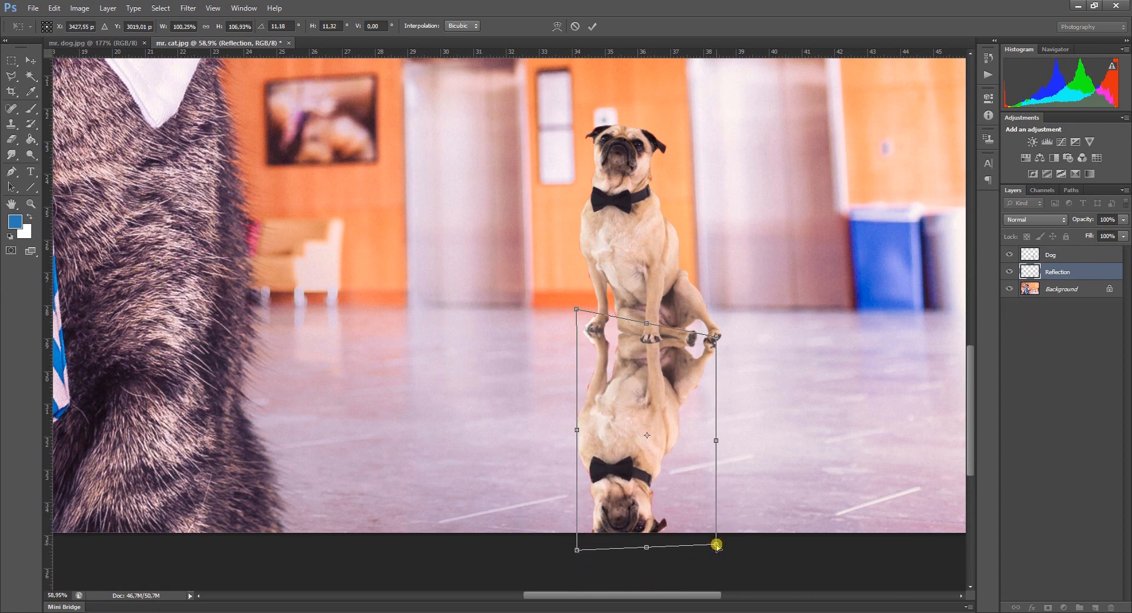
{"action": "scroll", "coordinate": [692, 341], "scroll_direction": "down", "scroll_amount": 3}
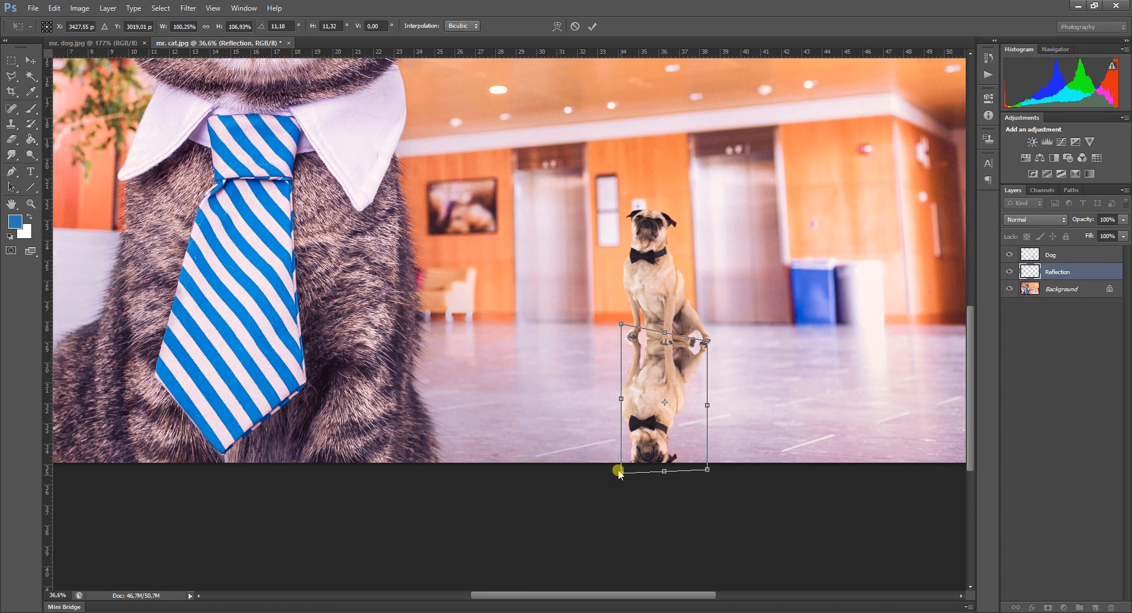
{"action": "left_click_drag", "start_coordinate": [617, 470], "coordinate": [621, 465]}
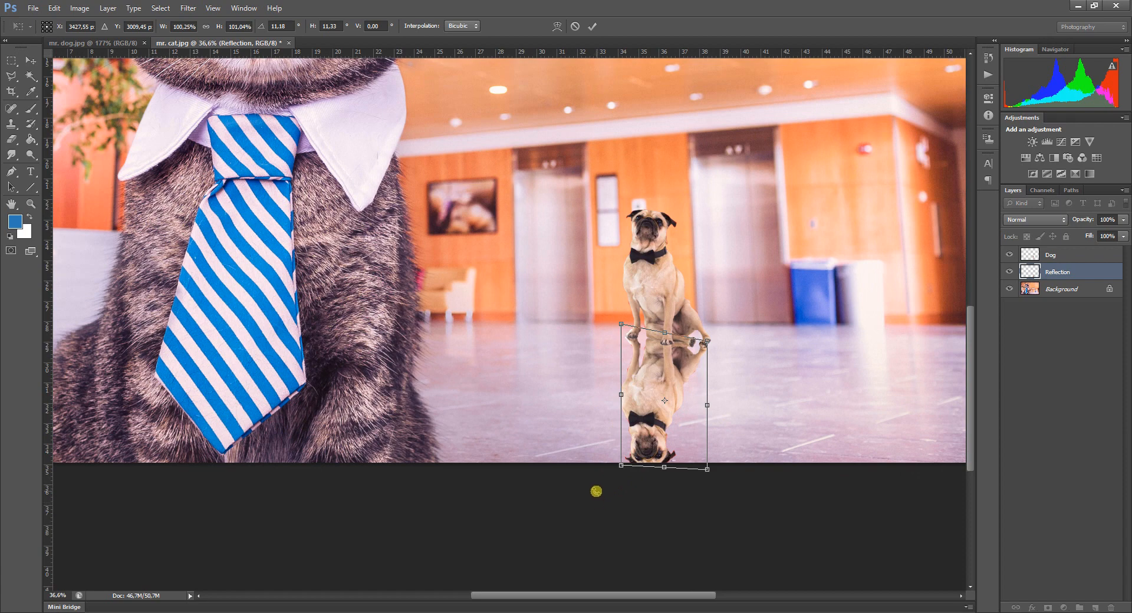
{"action": "key", "text": "Return"}
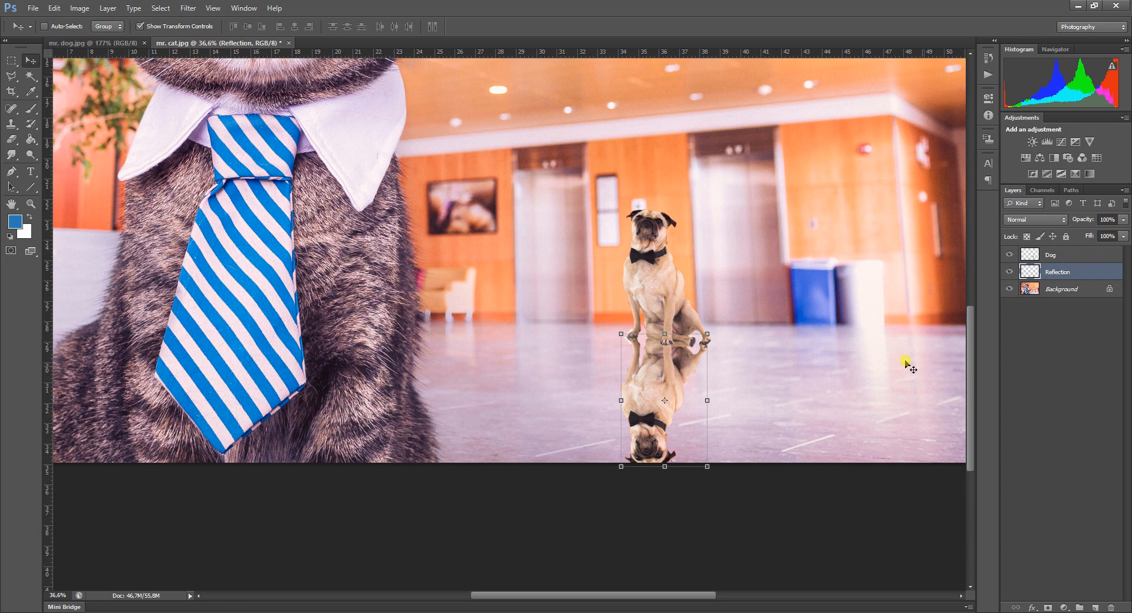
Apply a Gaussian Blur with a radius of 7 pixels to the Reflection layer.
{"action": "left_click", "coordinate": [188, 8]}
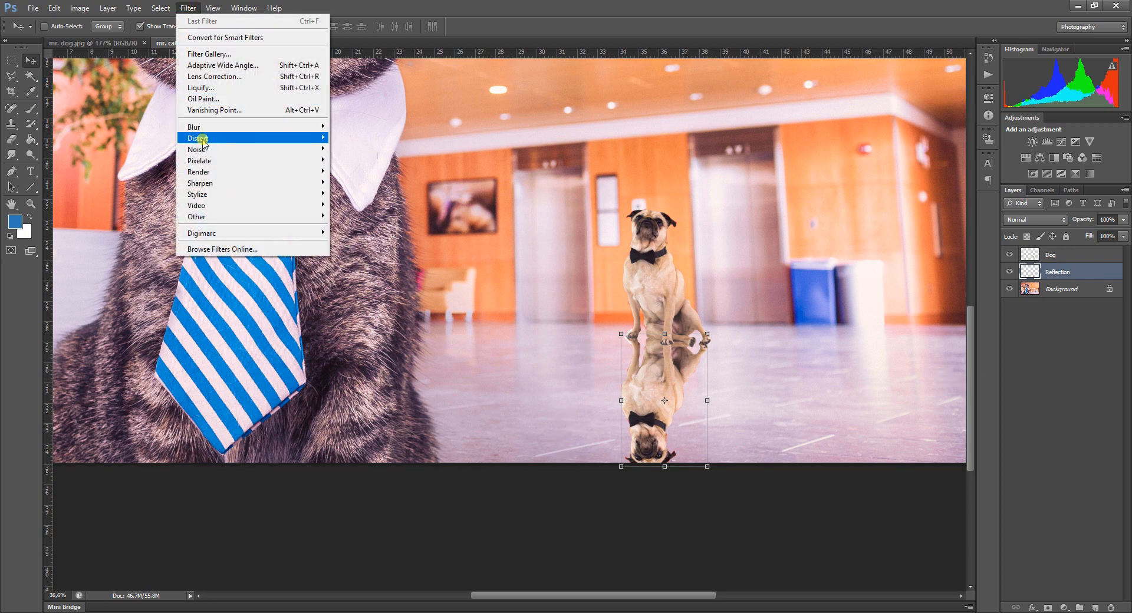
{"action": "mouse_move", "coordinate": [203, 127]}
{"action": "left_click", "coordinate": [393, 210]}
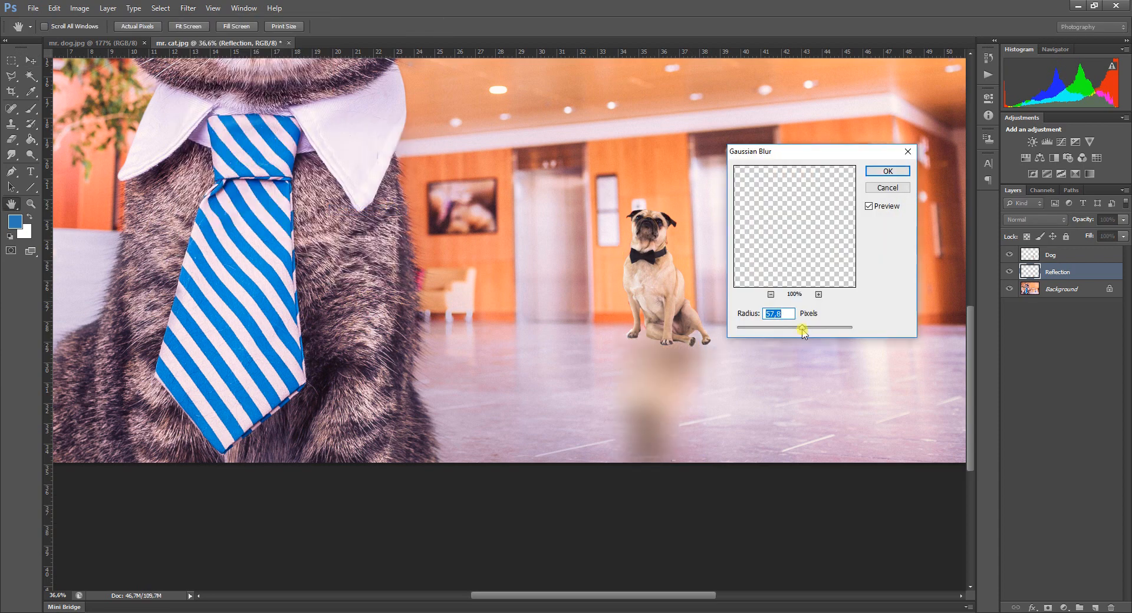
{"action": "left_click_drag", "start_coordinate": [803, 331], "coordinate": [777, 335]}
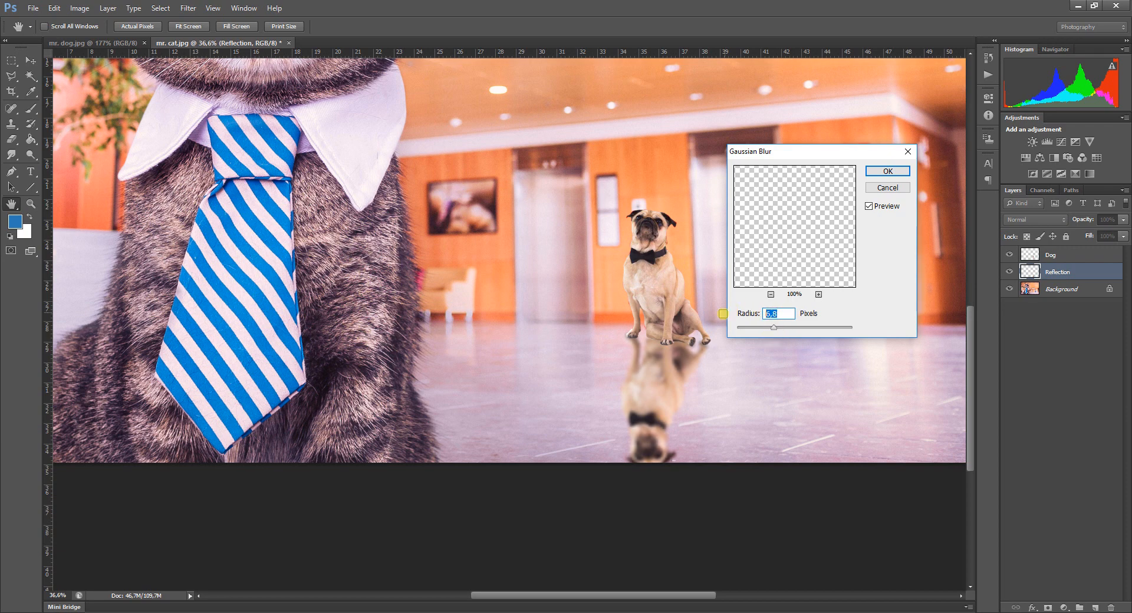
{"action": "type", "text": "7"}
{"action": "left_click", "coordinate": [887, 172]}
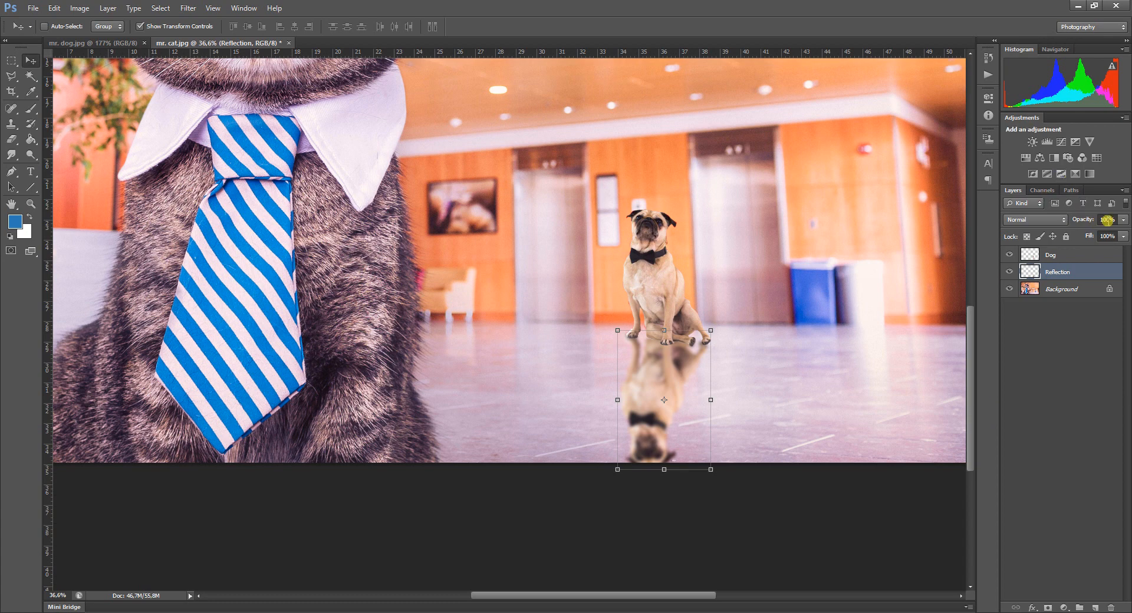
Lower the Reflection layer's opacity to 26%.
{"action": "left_click", "coordinate": [1108, 219]}
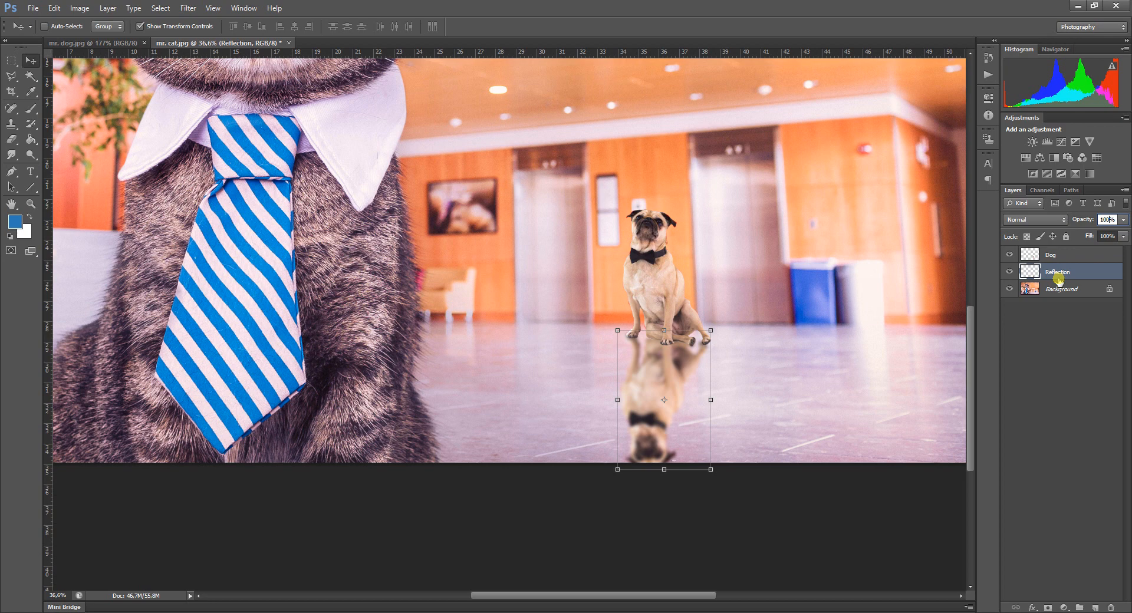
{"action": "left_click", "coordinate": [1123, 236]}
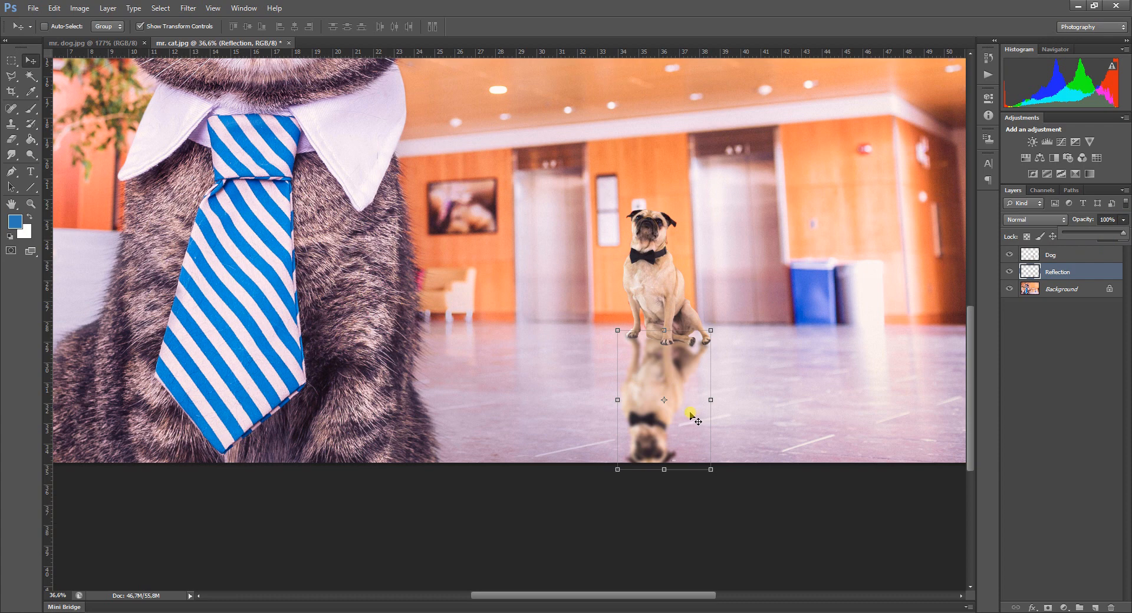
{"action": "left_click_drag", "start_coordinate": [1109, 236], "coordinate": [1080, 238]}
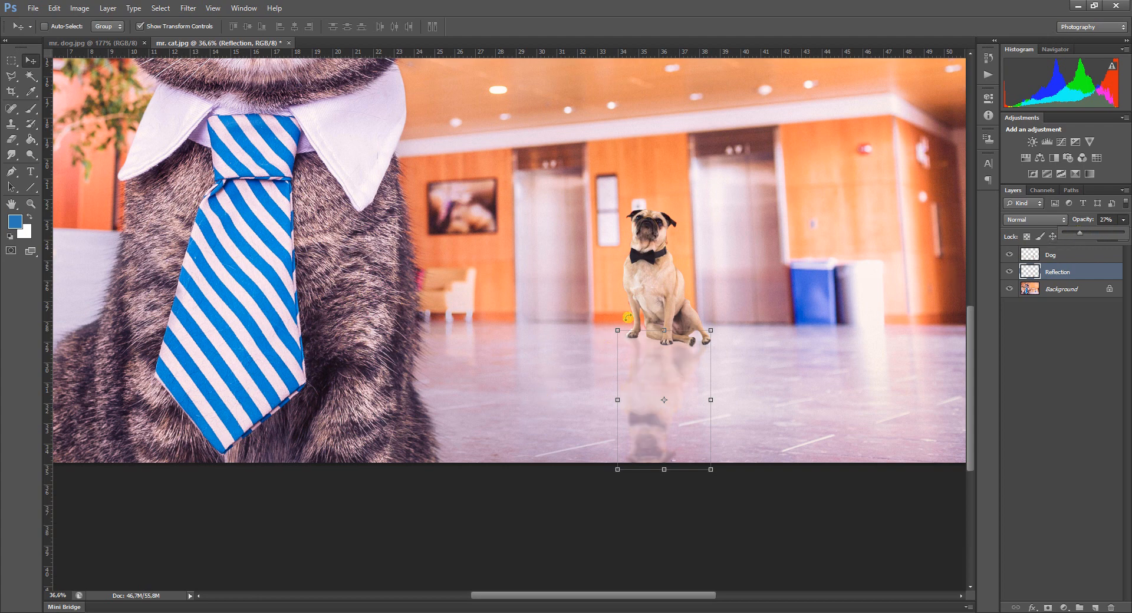
{"action": "left_click_drag", "start_coordinate": [1083, 236], "coordinate": [1079, 234]}
Select the Dog and Reflection layers together and move them slightly right and down on the lobby floor.
{"action": "scroll", "coordinate": [788, 371], "scroll_direction": "down", "scroll_amount": 3}
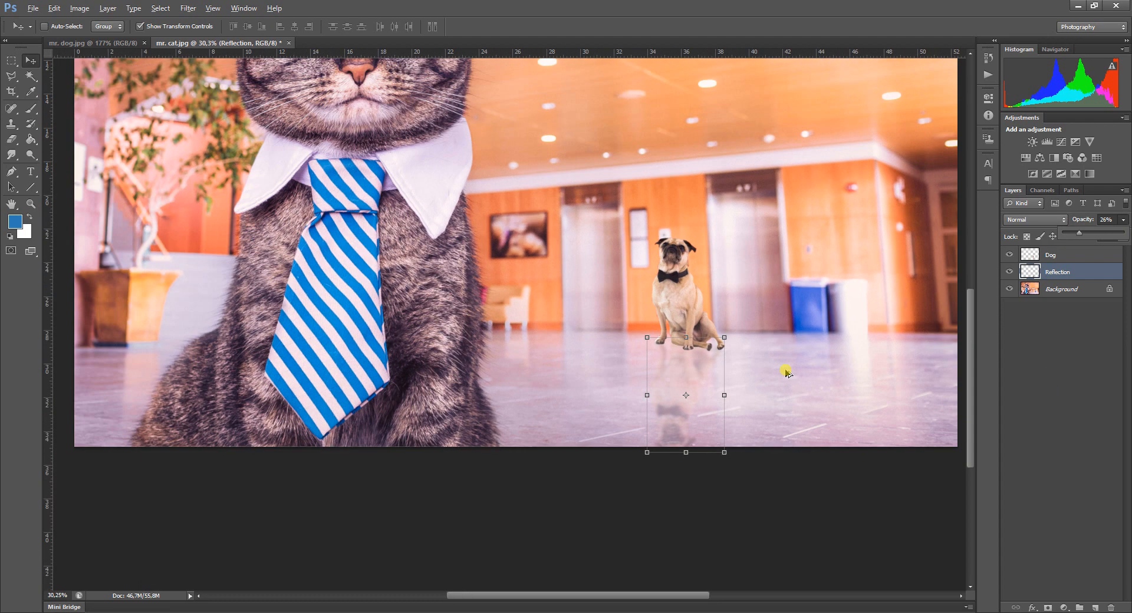
{"action": "scroll", "coordinate": [788, 370], "scroll_direction": "down", "scroll_amount": 2}
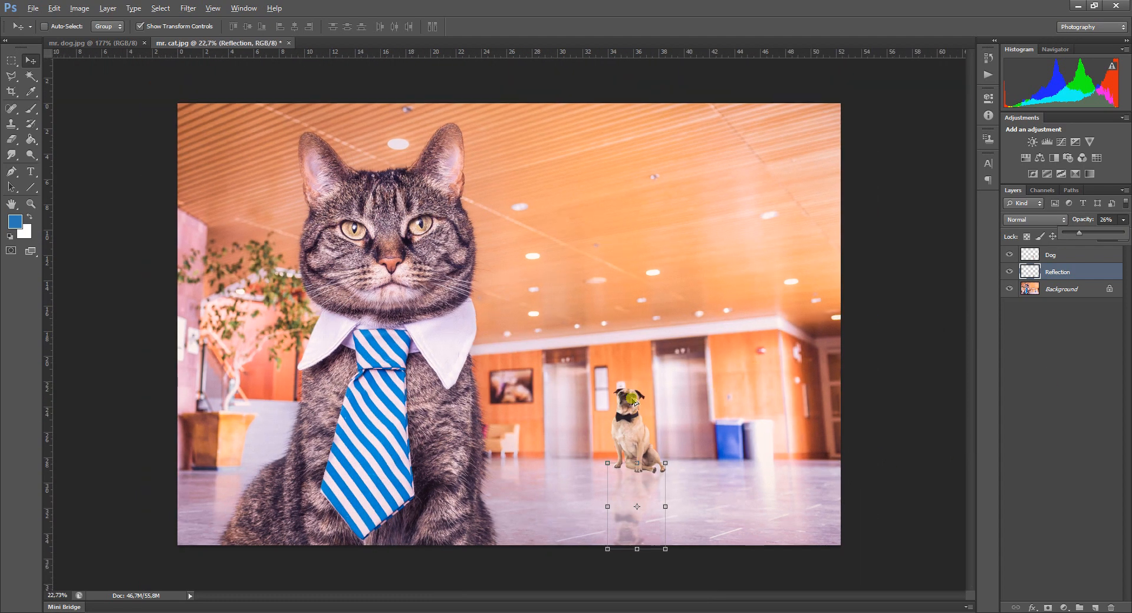
{"action": "key", "text": "alt"}
{"action": "left_click", "coordinate": [1055, 256], "text": "shift"}
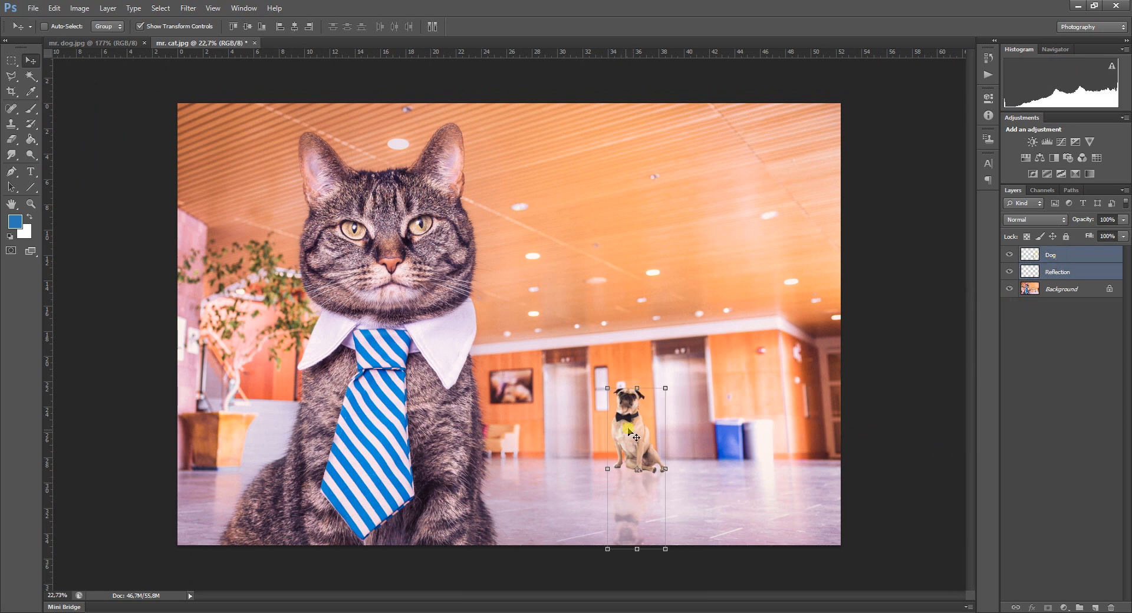
{"action": "mouse_move", "coordinate": [636, 438]}
{"action": "left_mouse_down"}
{"action": "mouse_move", "coordinate": [658, 441]}
{"action": "mouse_move", "coordinate": [611, 440]}
{"action": "mouse_move", "coordinate": [676, 434]}
{"action": "mouse_move", "coordinate": [631, 448]}
{"action": "mouse_move", "coordinate": [646, 431]}
{"action": "left_mouse_up"}
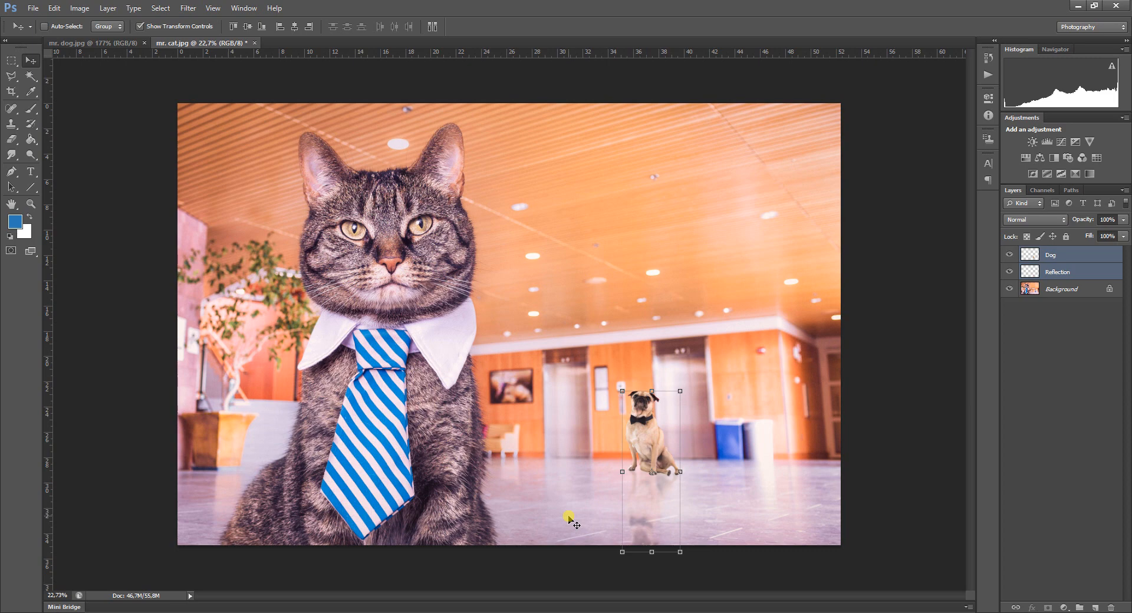
Start saving the composite as a new file in the Lesson 3 folder with JPEG as its format.
{"action": "left_click", "coordinate": [31, 10]}
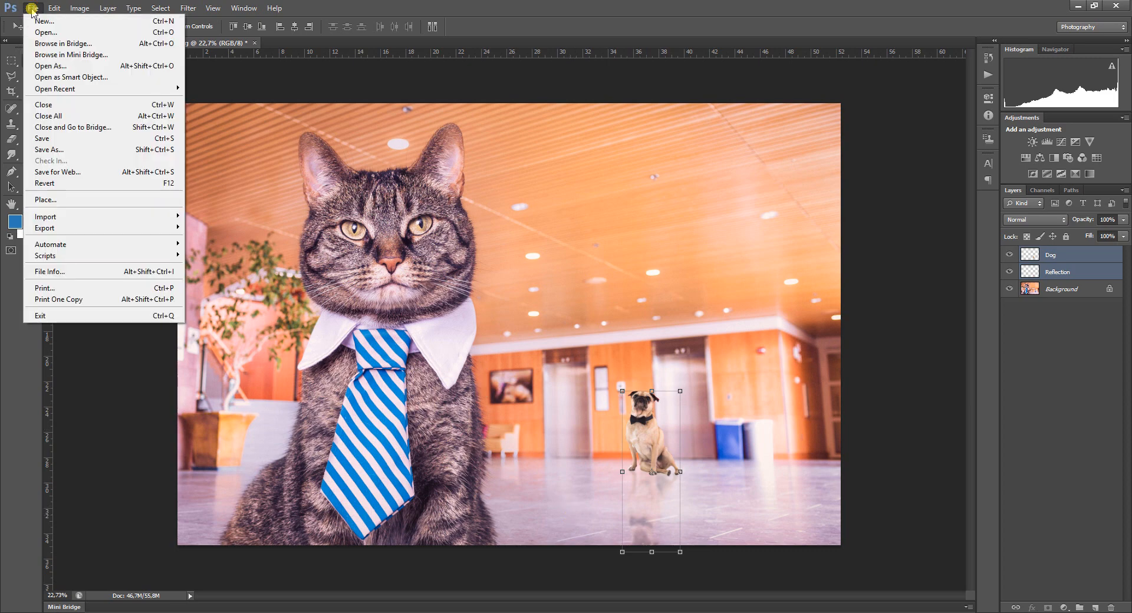
{"action": "left_click", "coordinate": [62, 150]}
{"action": "left_click", "coordinate": [545, 314]}
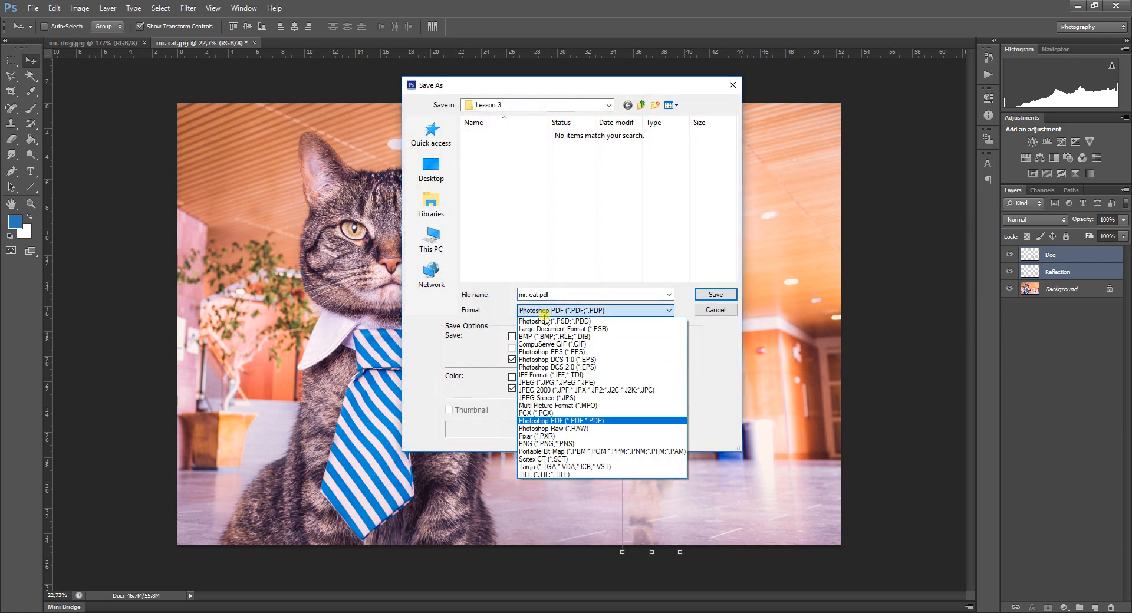
{"action": "left_click", "coordinate": [537, 383]}
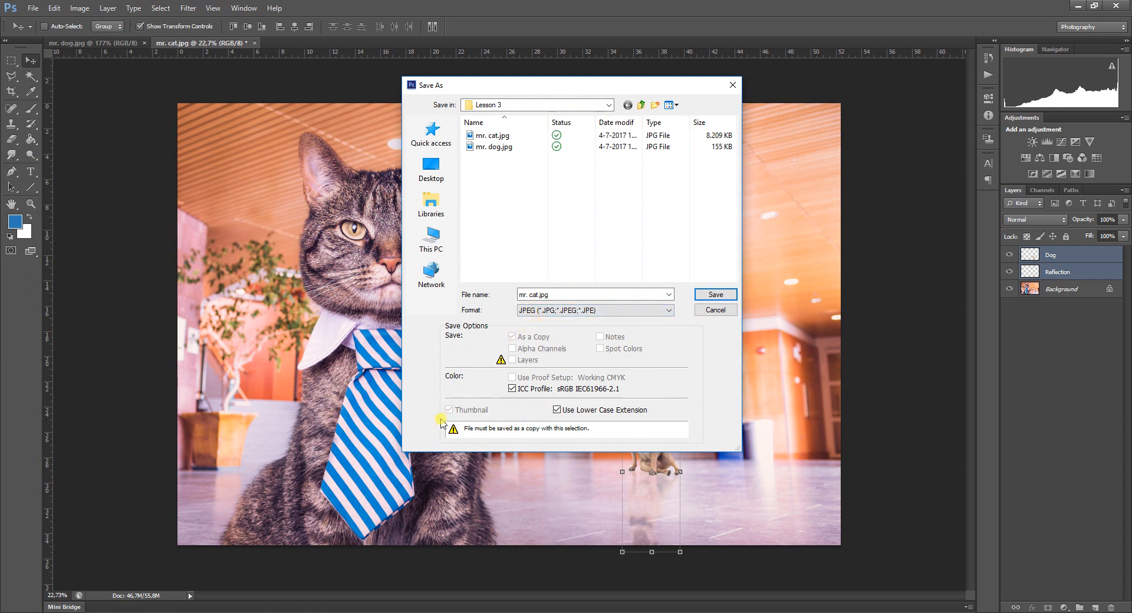
Change the file name to mr. cat and dog.jpg and open the list of file formats.
{"action": "left_click", "coordinate": [535, 294]}
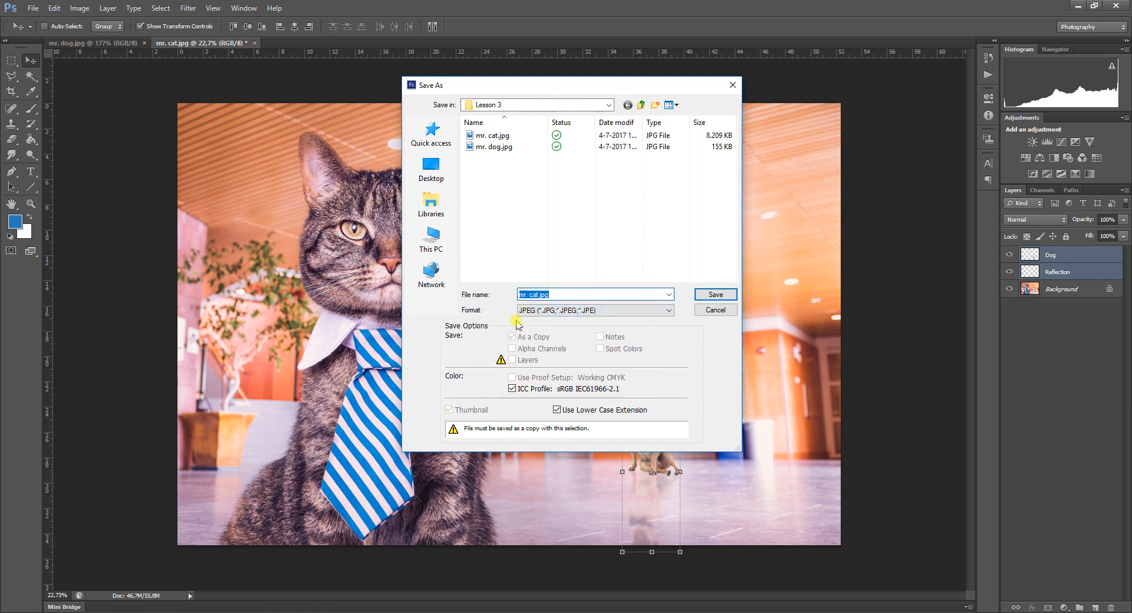
{"action": "key", "text": "Right"}
{"action": "key", "text": "Left"}
{"action": "key", "text": "Left"}
{"action": "key", "text": "Left"}
{"action": "key", "text": "Left"}
{"action": "key", "text": "shift+Home"}
{"action": "key", "text": "Right"}
{"action": "type", "text": "and dog"}
{"action": "left_click", "coordinate": [555, 311]}
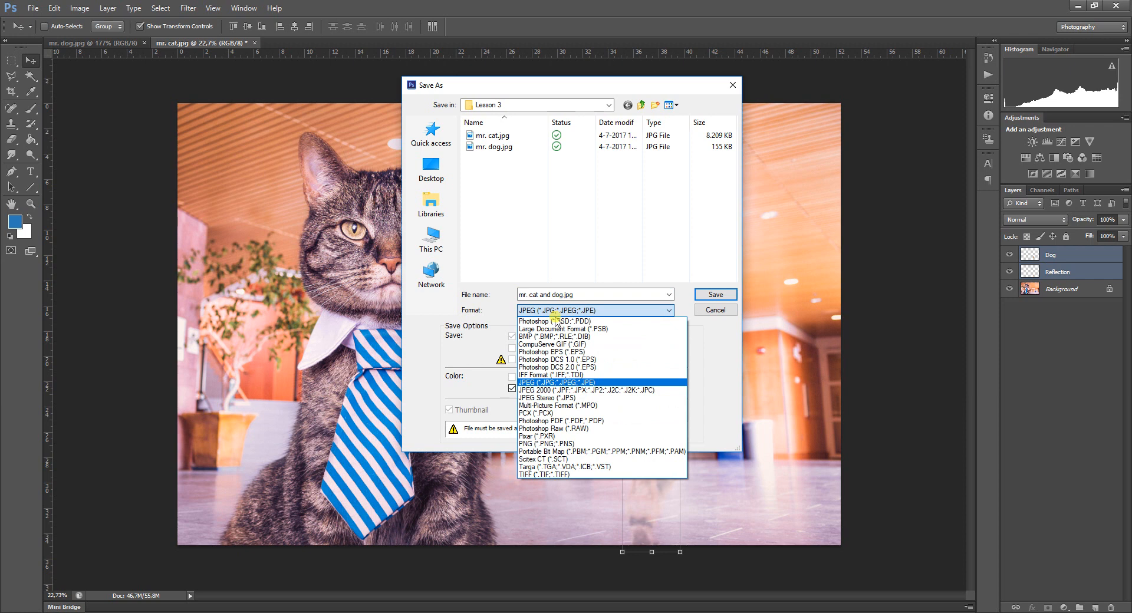